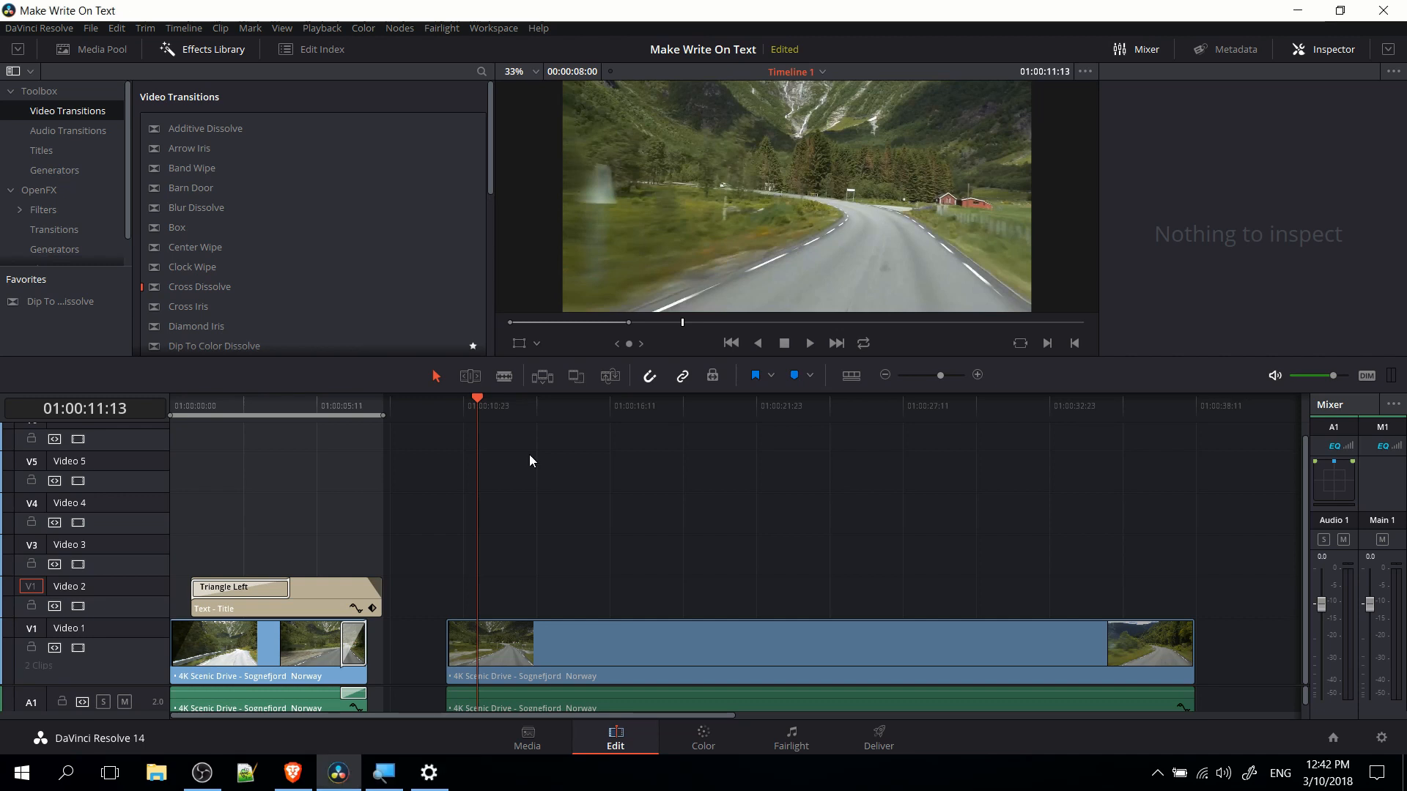
# Place a Text title on the Video 2 track at 01:00:11:13, above the second scenic drive clip.
pyautogui.press('super+plus')
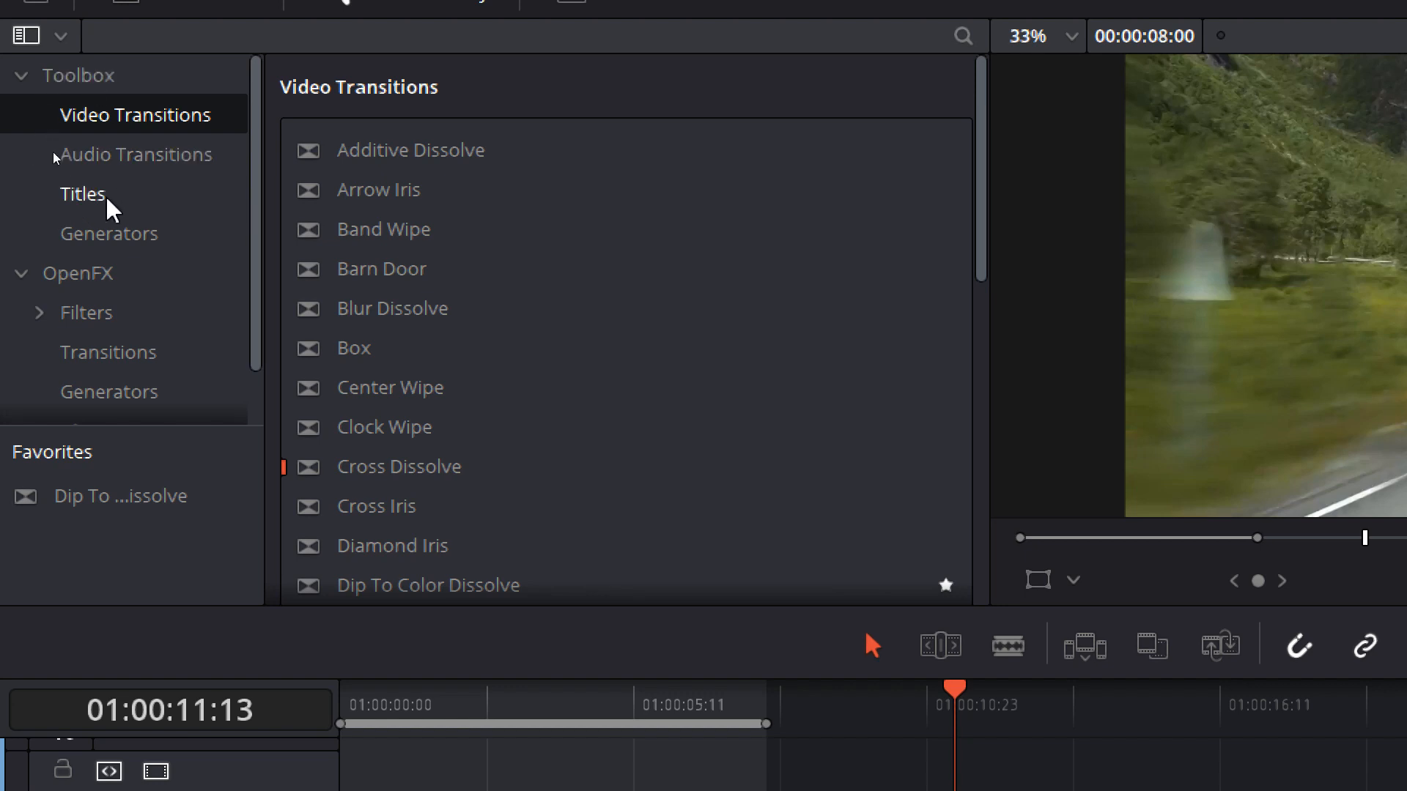
pyautogui.click(81, 195)
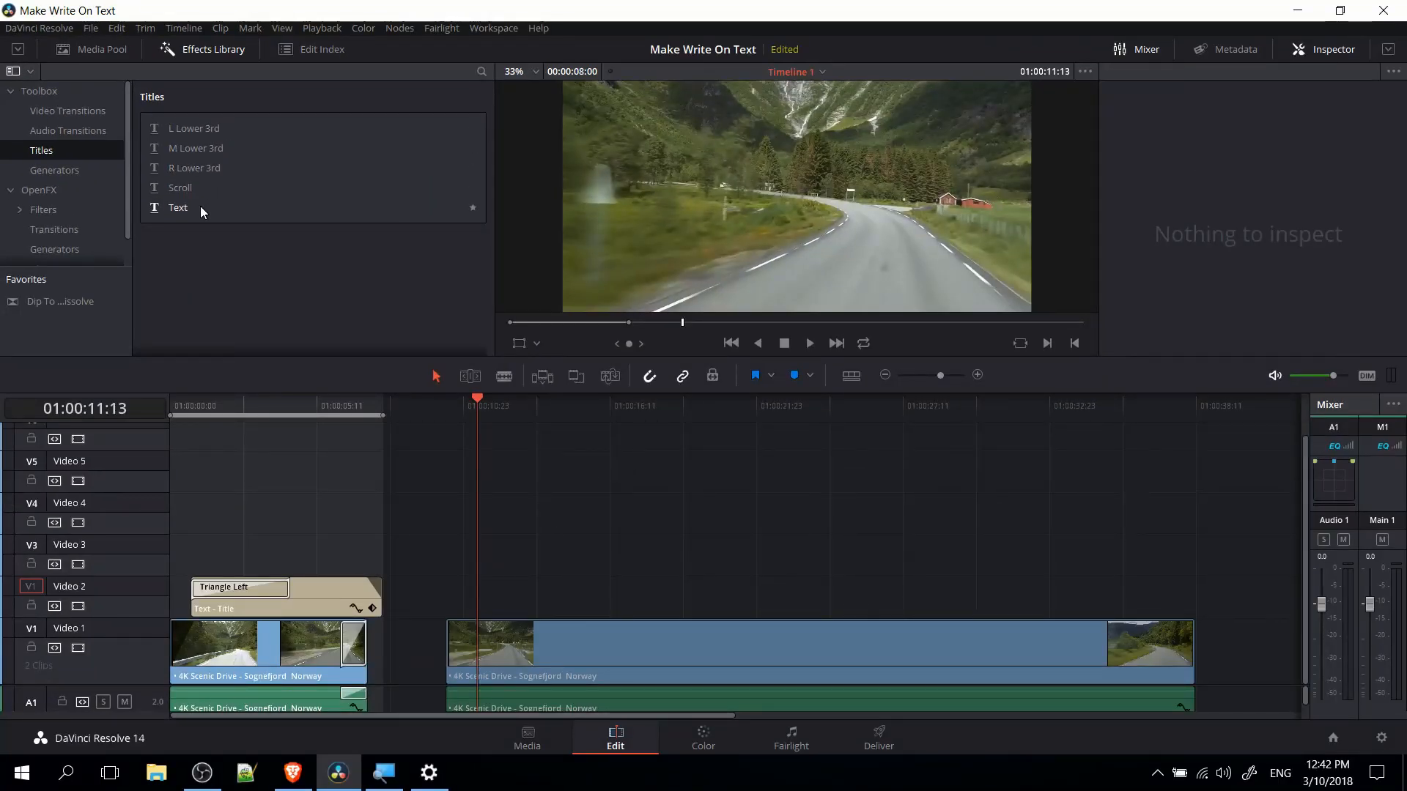
pyautogui.moveTo(200, 205); pyautogui.dragTo(487, 595)
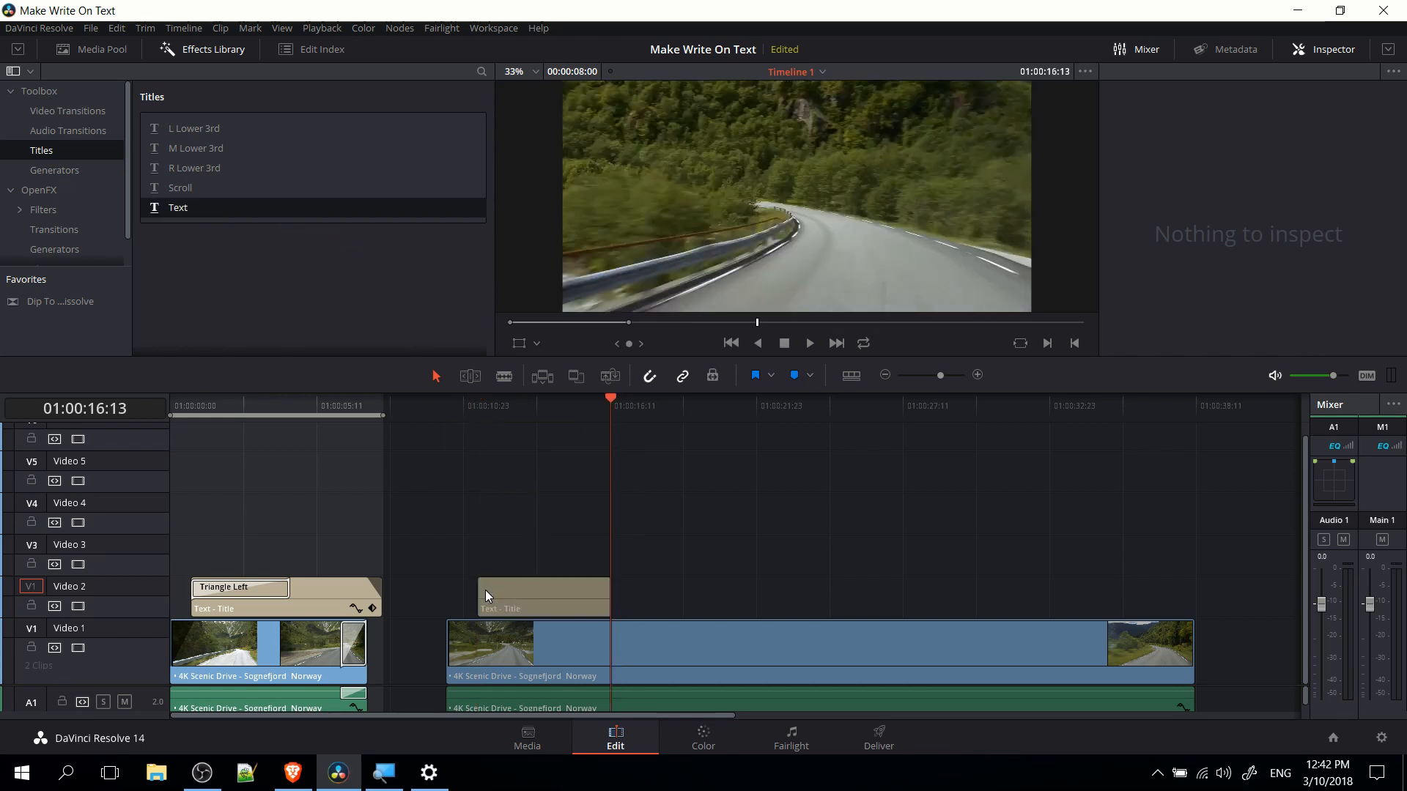
# Set the new title's font family to Lobster 1.4 and its size to 522.
pyautogui.click(506, 402)
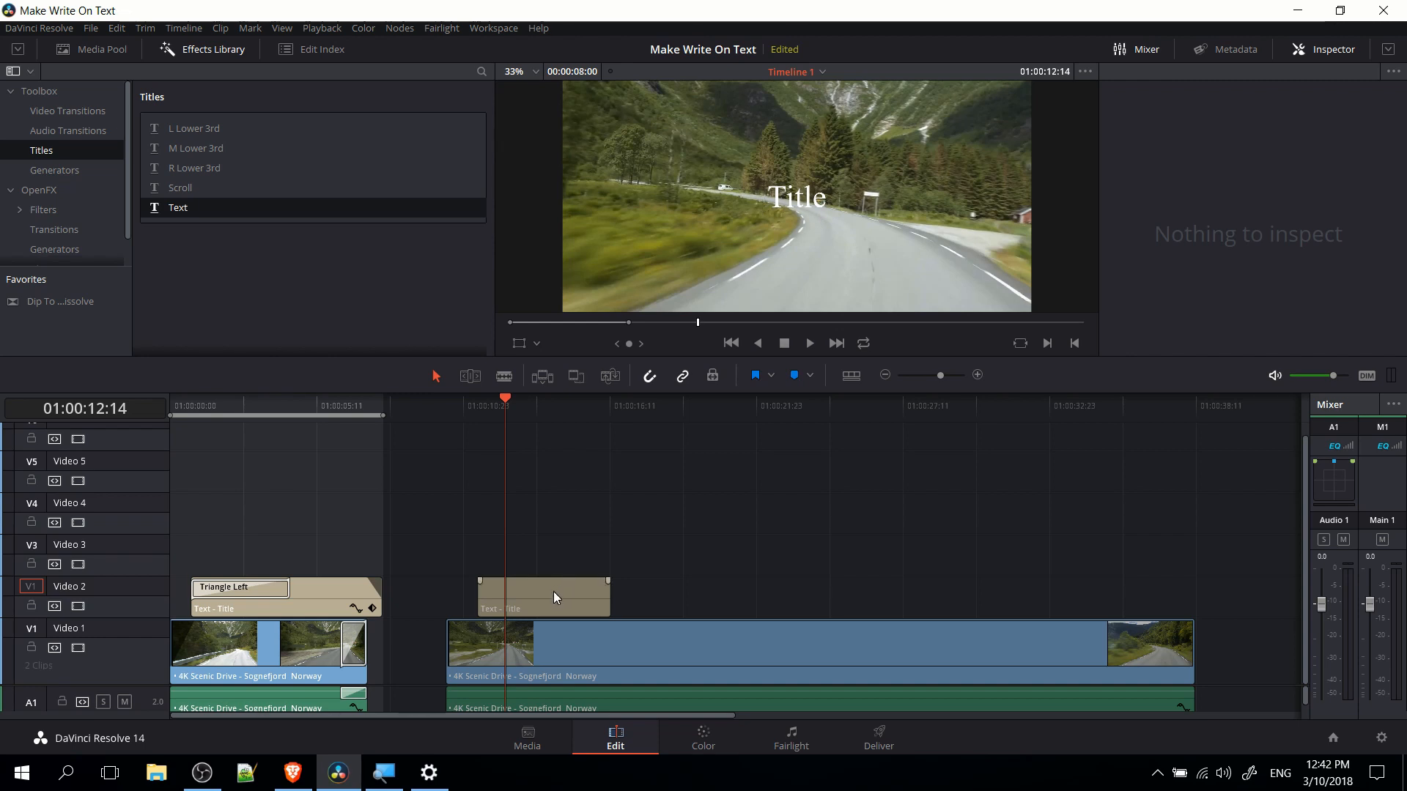
pyautogui.click(513, 604)
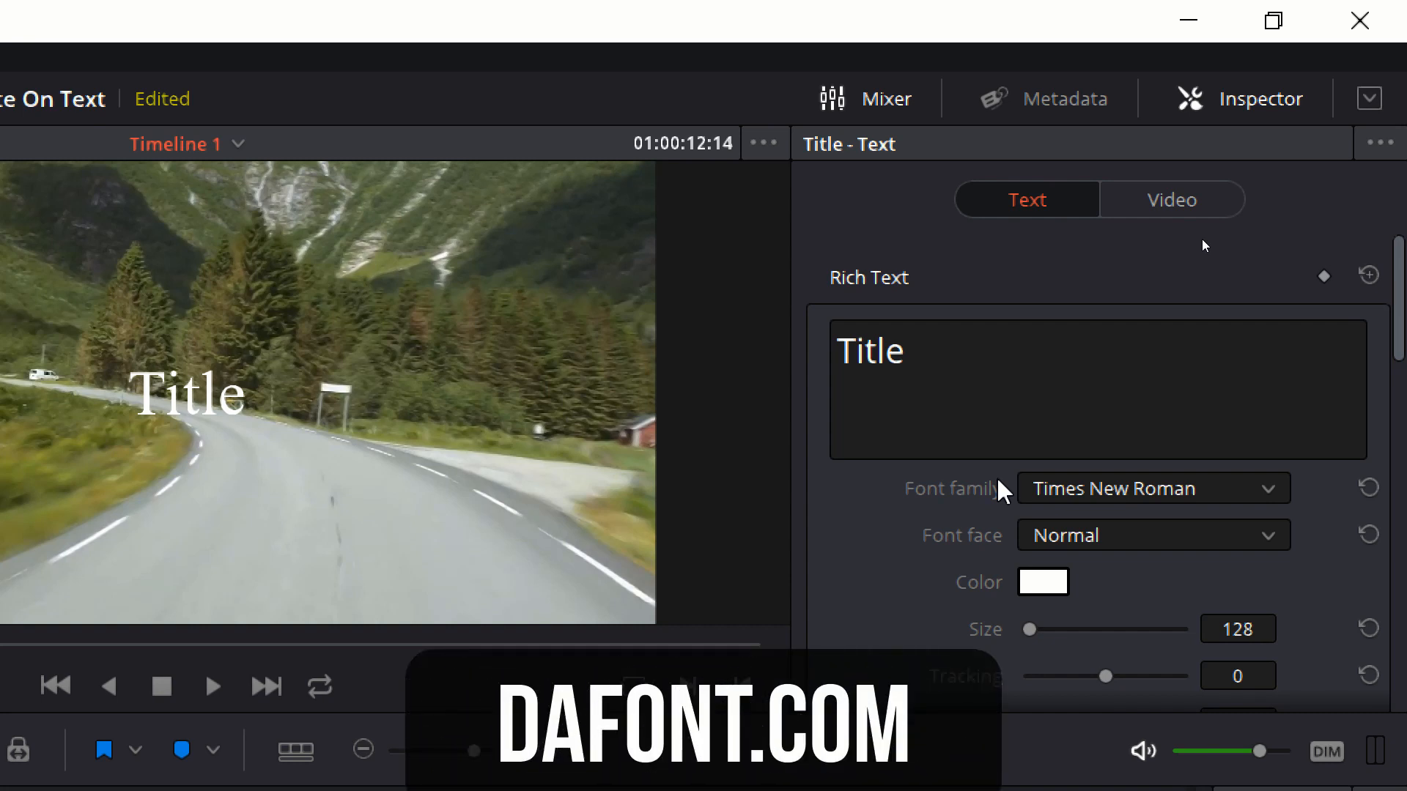
pyautogui.click(1026, 489)
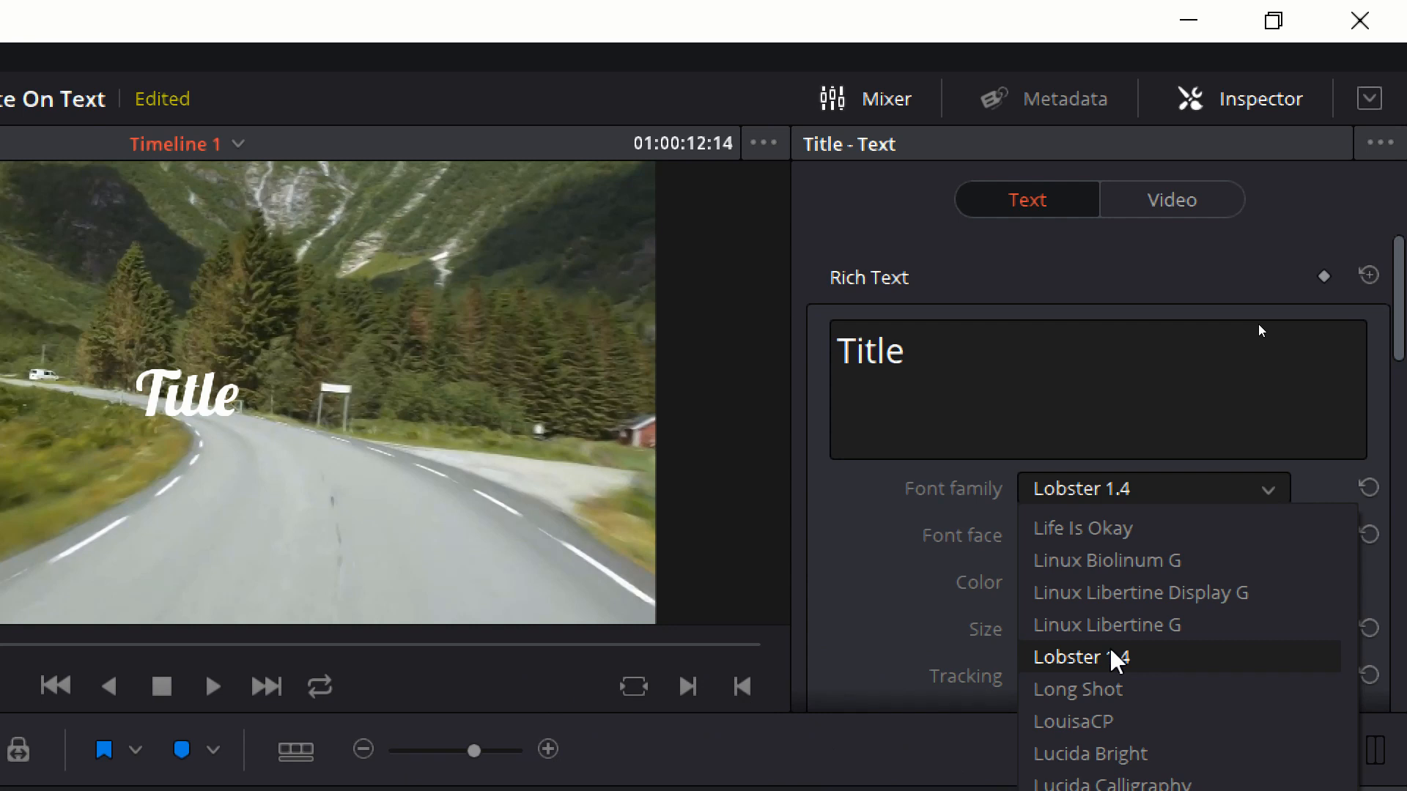
pyautogui.click(1111, 651)
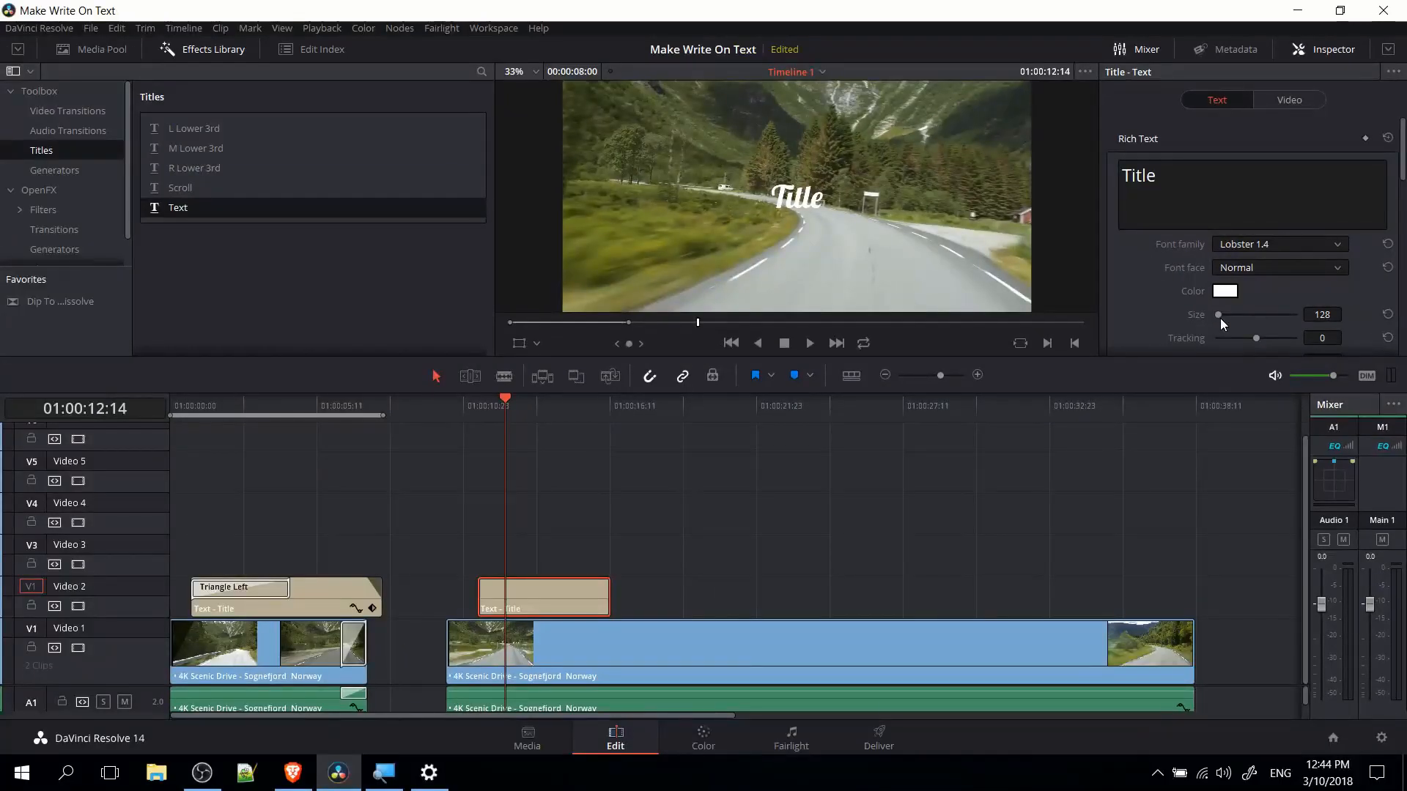
pyautogui.moveTo(1220, 318); pyautogui.dragTo(1225, 318)
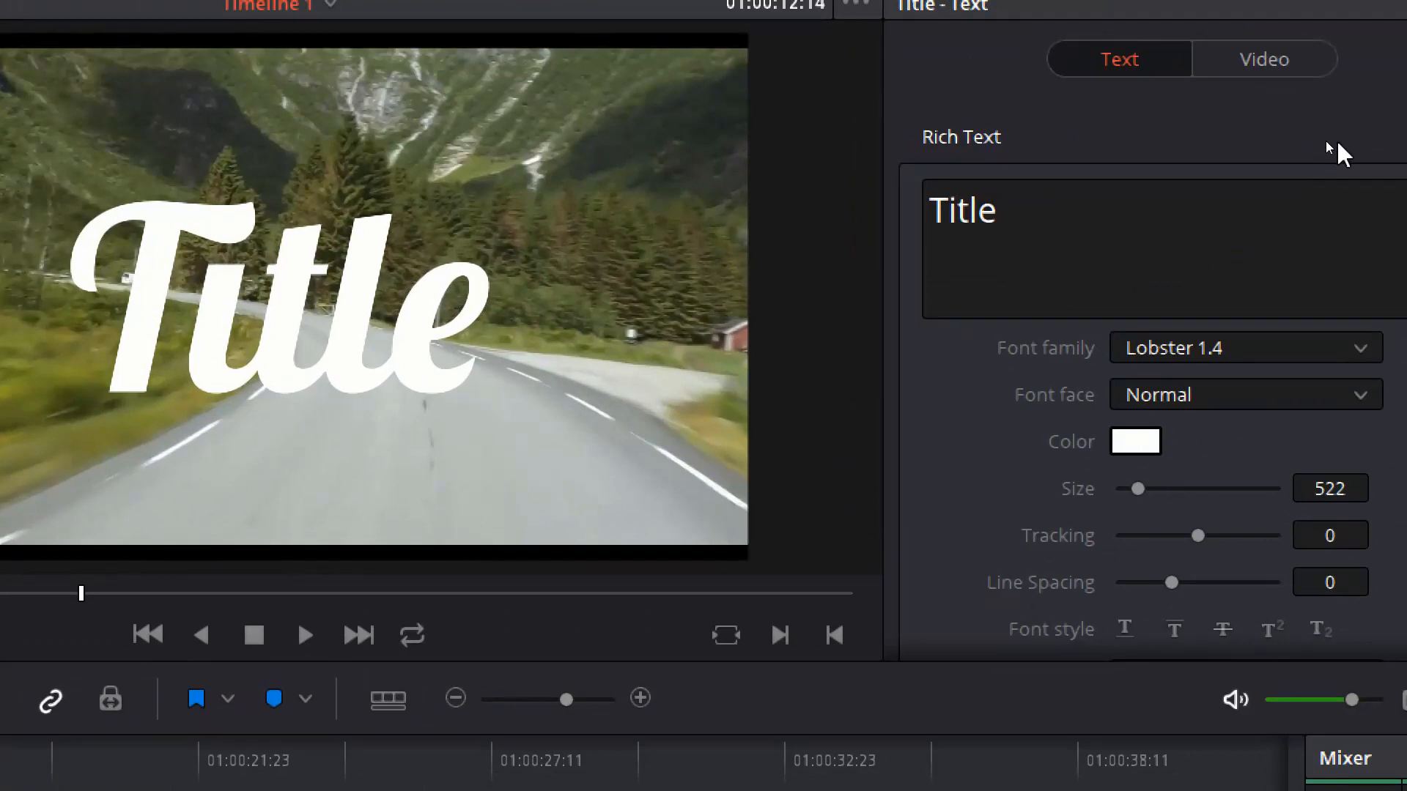
# Give the title a drop shadow with offset X 6 and Y -11, and play back the title section.
pyautogui.scroll(-2, 1336, 139)
pyautogui.scroll(-7, 1394, 304)
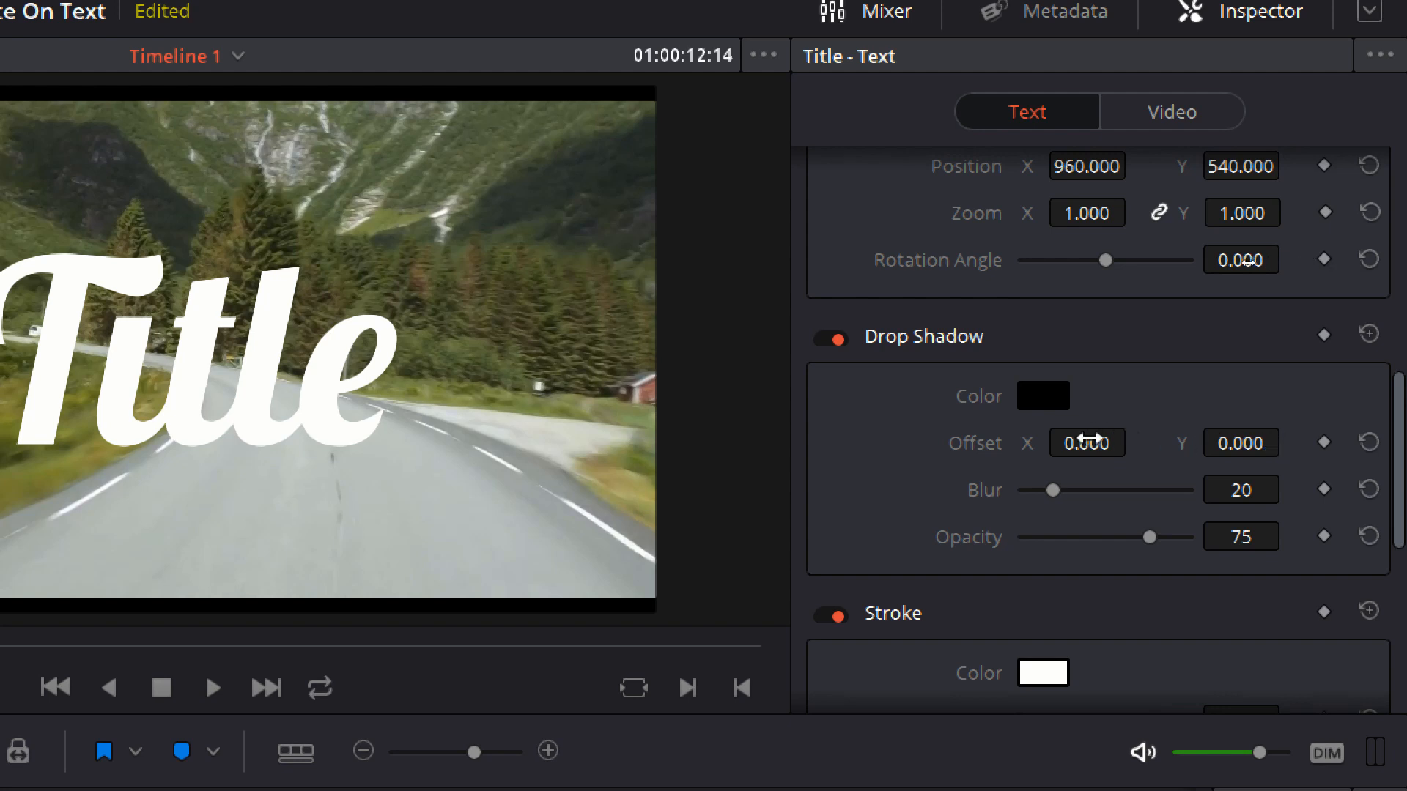
pyautogui.moveTo(1091, 439); pyautogui.dragTo(1135, 440)
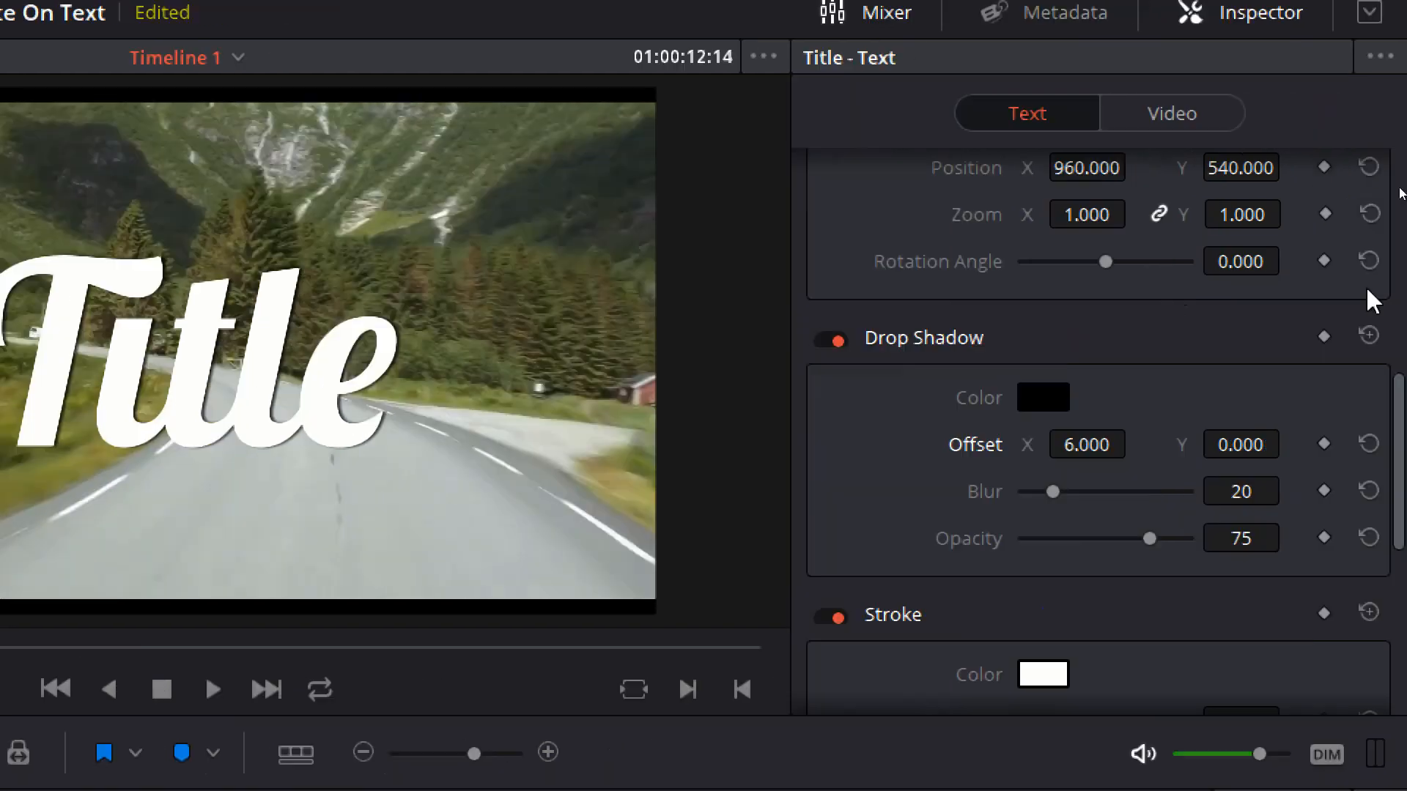
pyautogui.moveTo(1224, 447); pyautogui.dragTo(1144, 448)
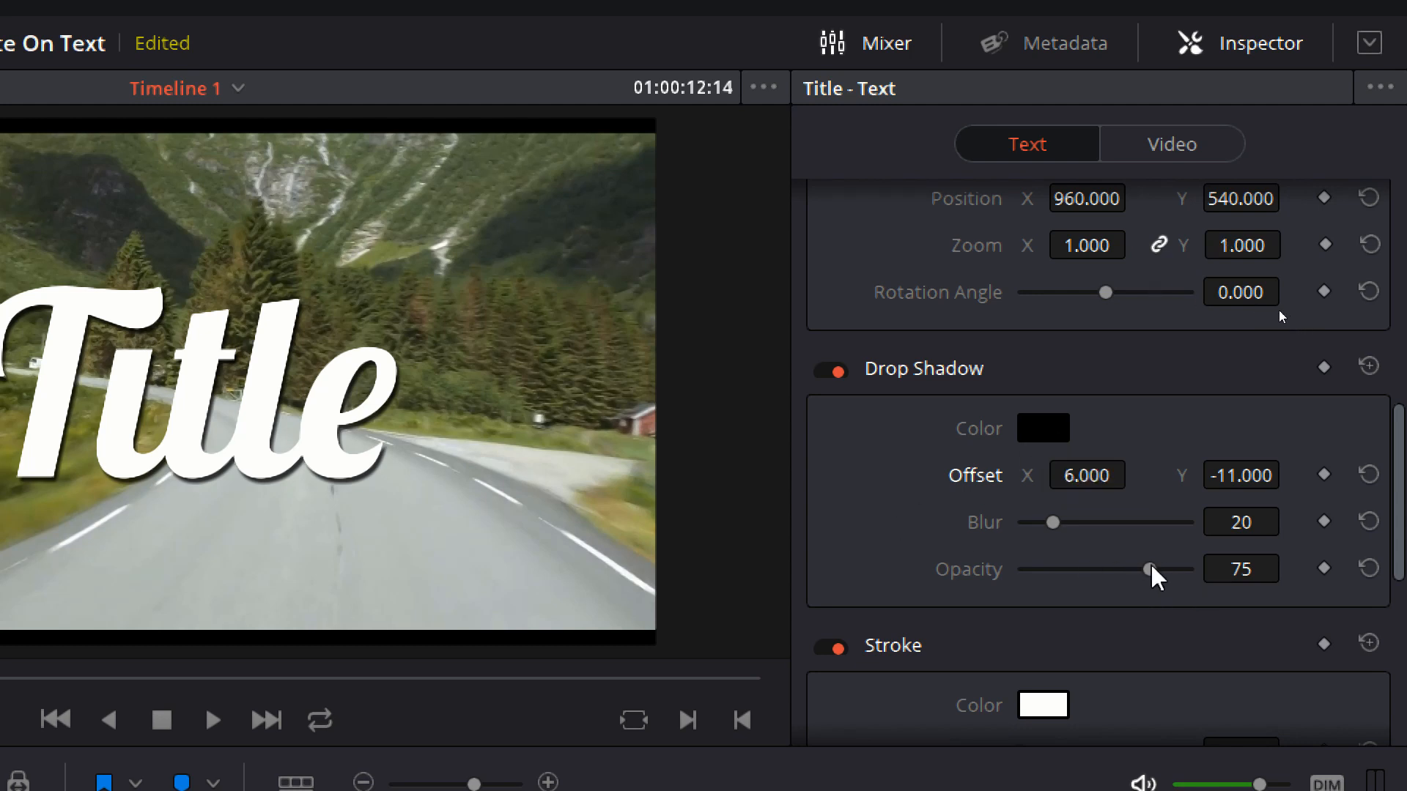
pyautogui.moveTo(1151, 571)
pyautogui.mouseDown()
pyautogui.moveTo(1199, 574)
pyautogui.moveTo(1072, 578)
pyautogui.moveTo(1151, 581)
pyautogui.mouseUp()
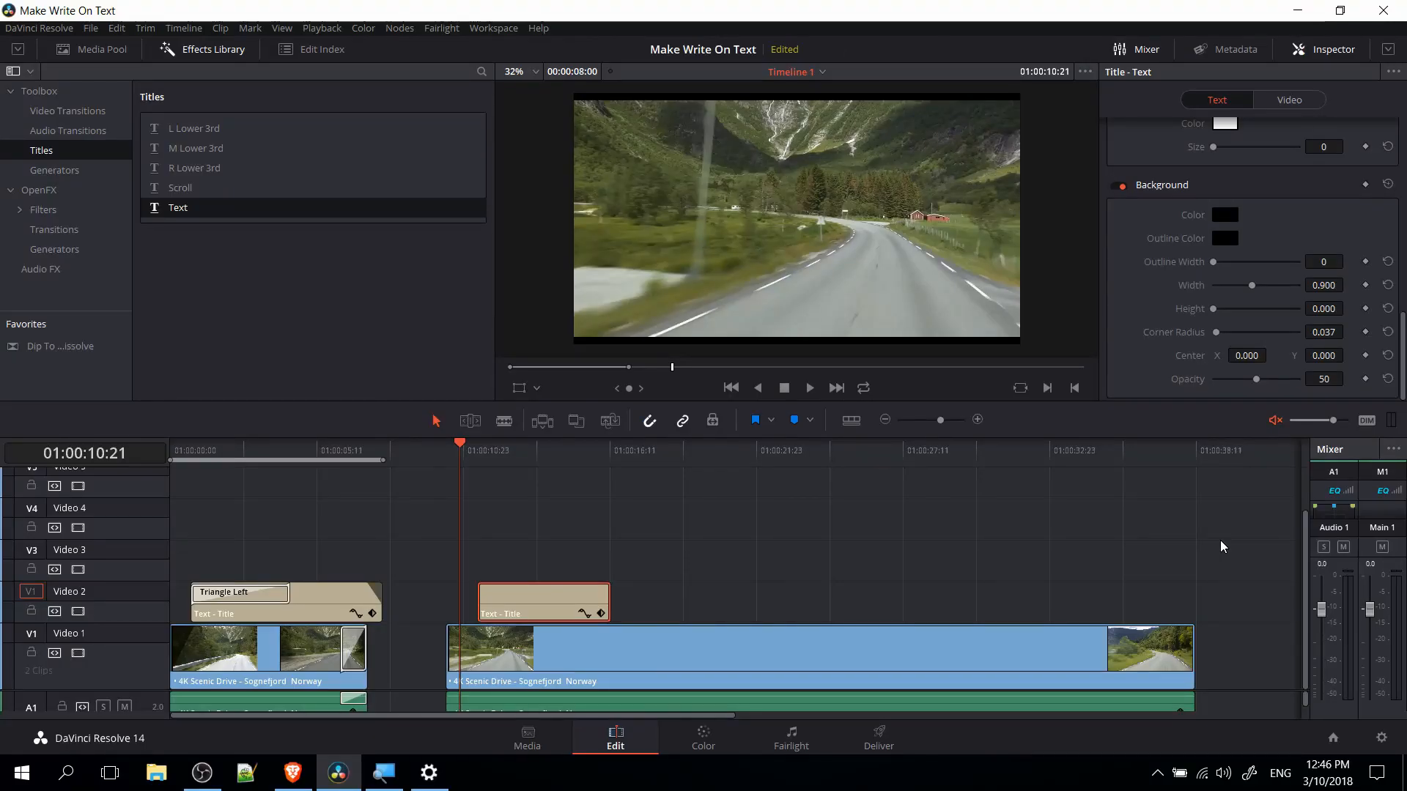
pyautogui.press('space')
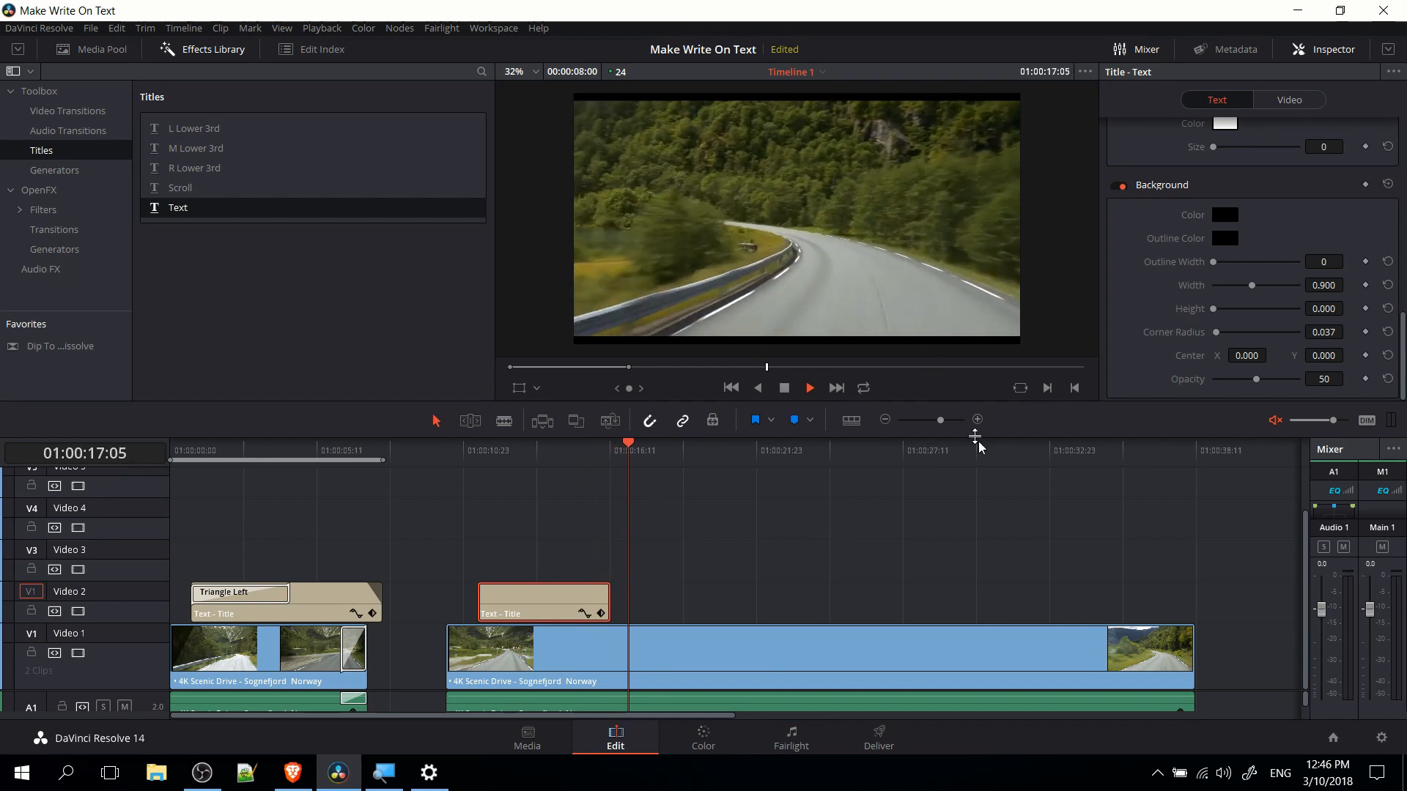
pyautogui.press('space')
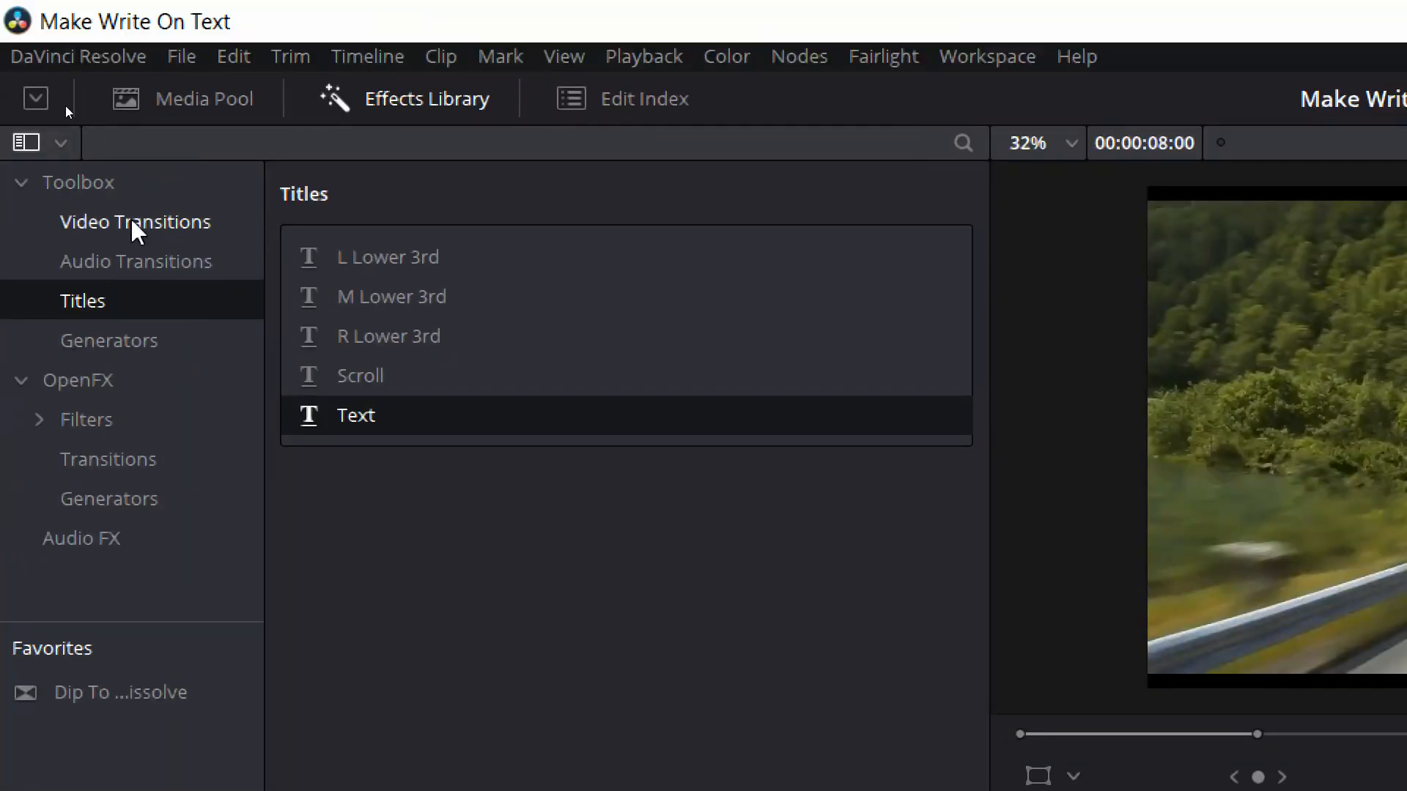
# Apply the Triangle Left video transition to the start of the new title clip.
pyautogui.click(134, 224)
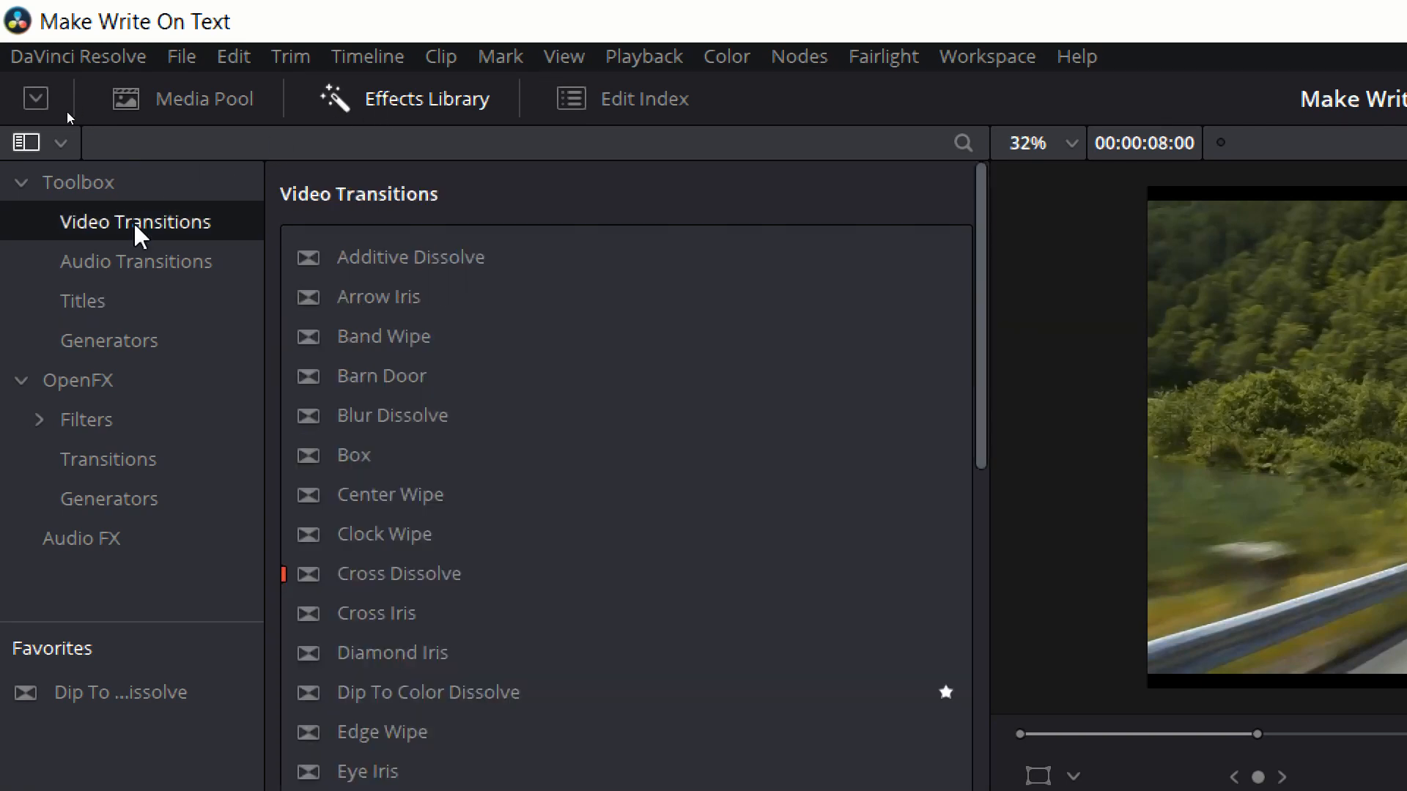
pyautogui.scroll(-2, 414, 343)
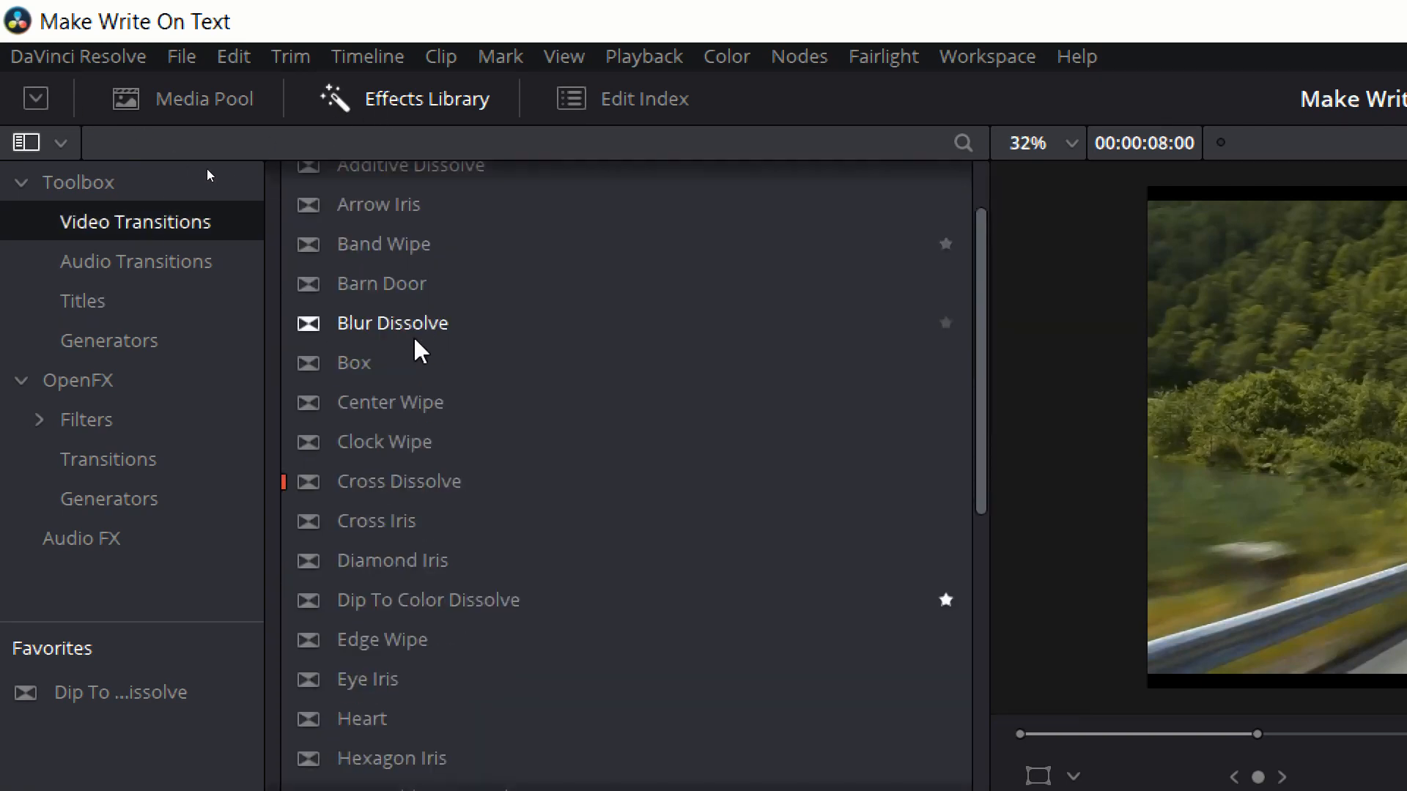
pyautogui.scroll(-15, 417, 350)
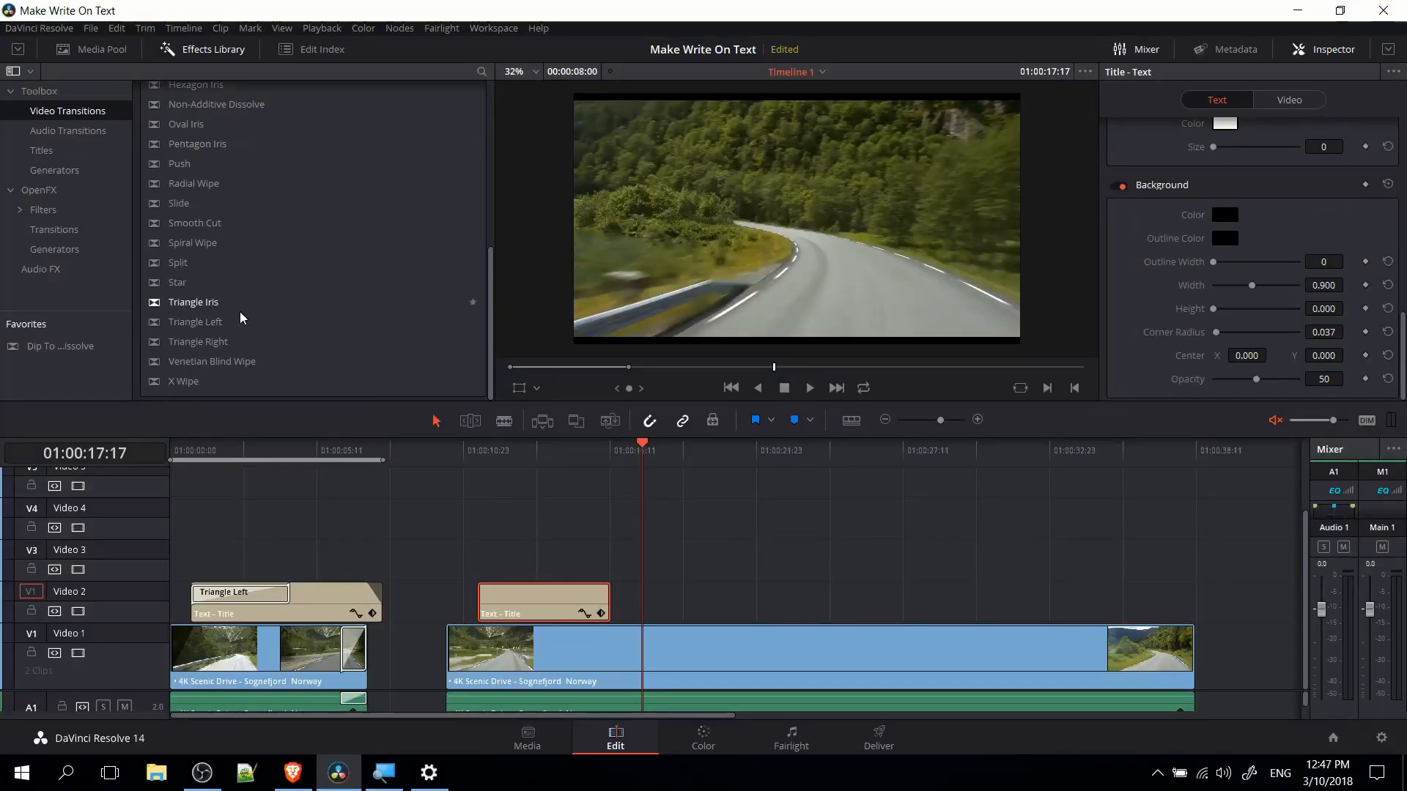
pyautogui.moveTo(234, 320); pyautogui.dragTo(487, 599)
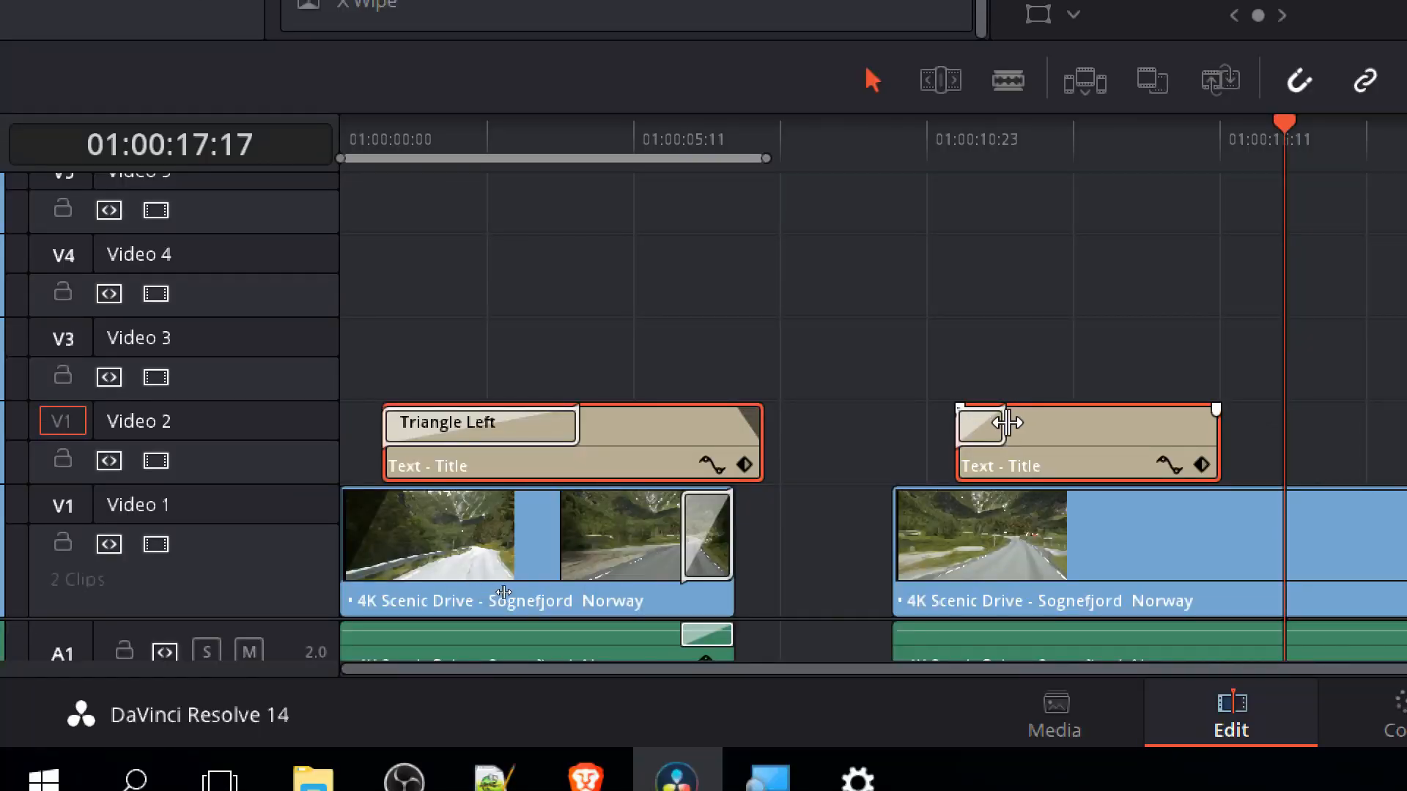
# Lengthen the Triangle Left transition to about half the title clip, and extend the title clip's end to the playhead at 01:00:17:17.
pyautogui.moveTo(1007, 423); pyautogui.dragTo(1091, 427)
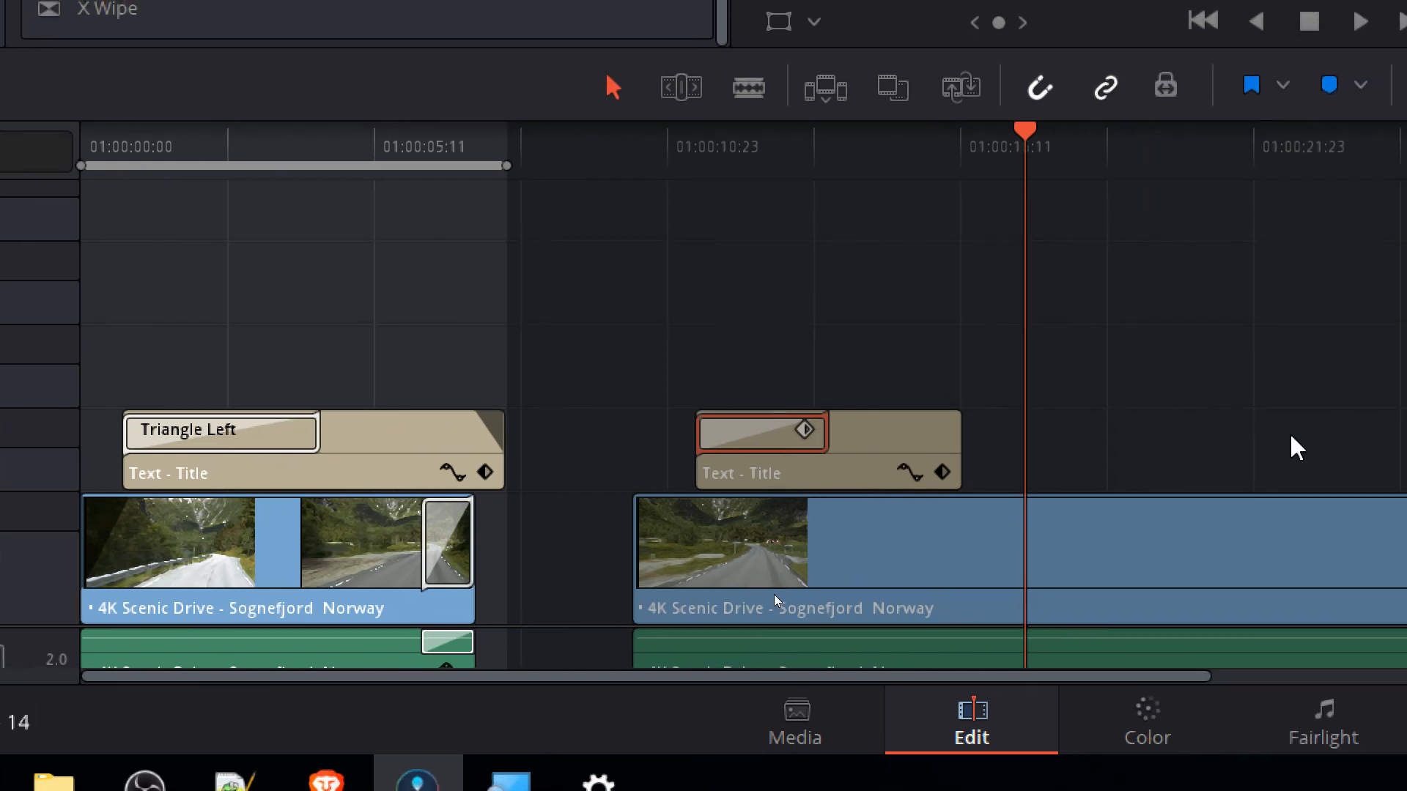
pyautogui.click(1151, 419)
pyautogui.moveTo(954, 435); pyautogui.dragTo(1016, 433)
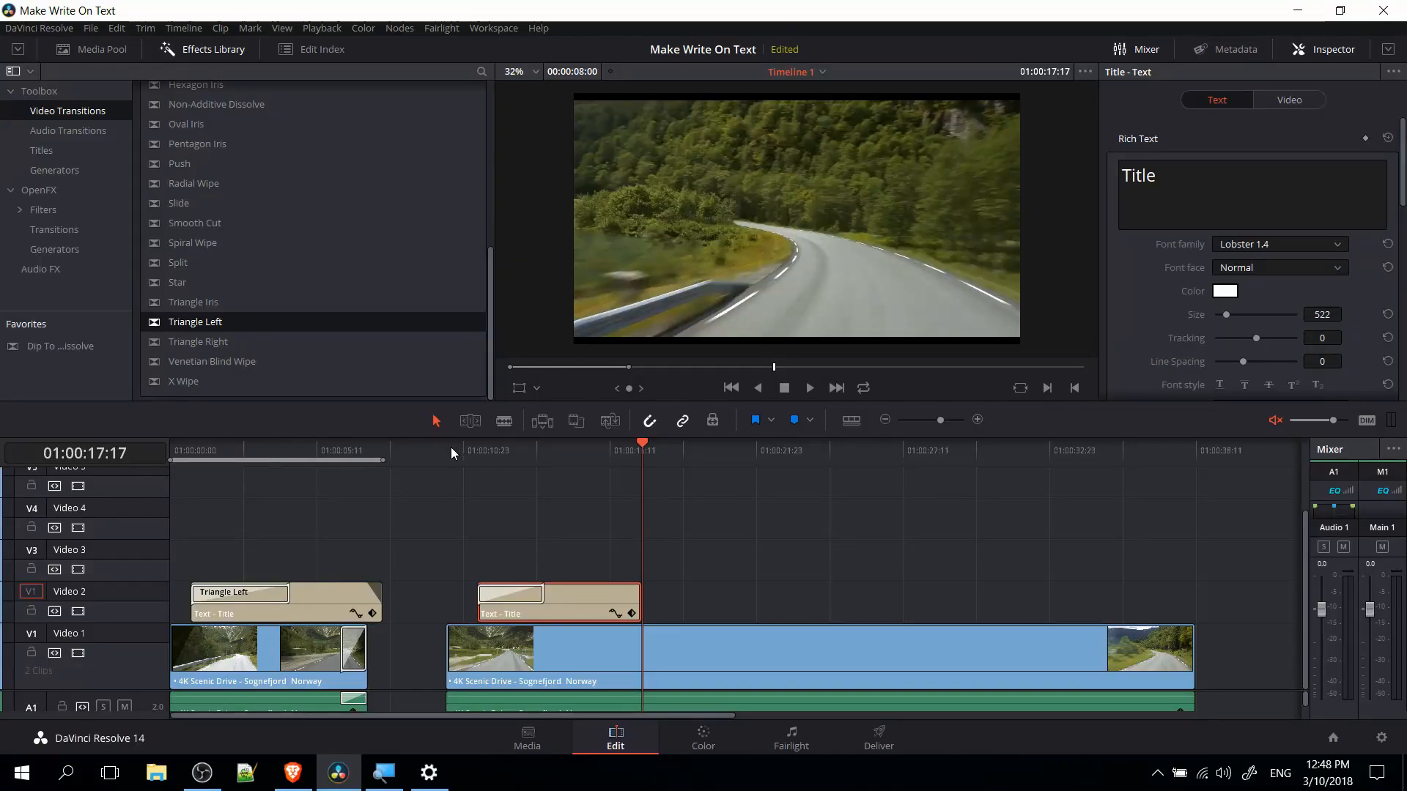
# Play back the new title from 01:00:10:09 and scrub near its end to review the write-on animation.
pyautogui.click(450, 447)
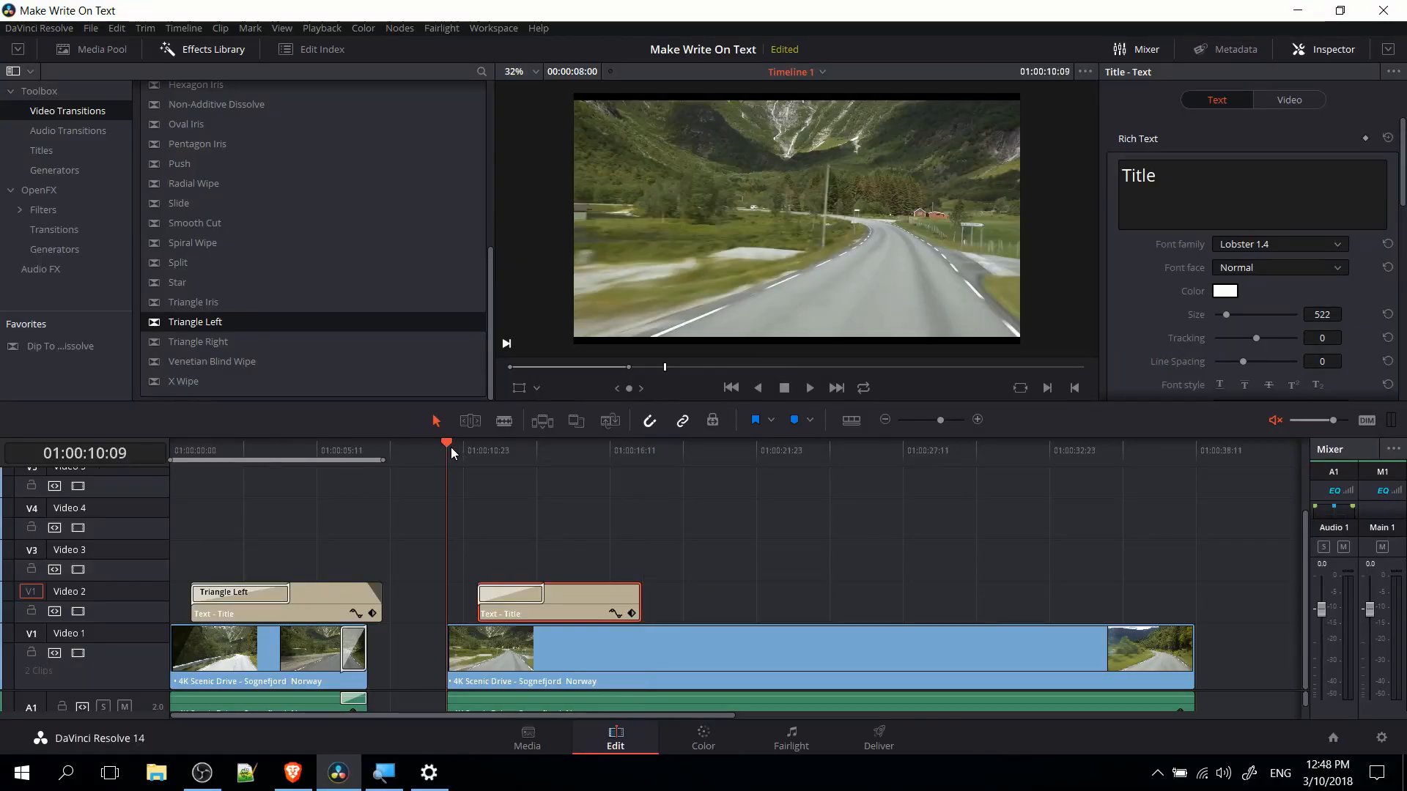
pyautogui.press('space')
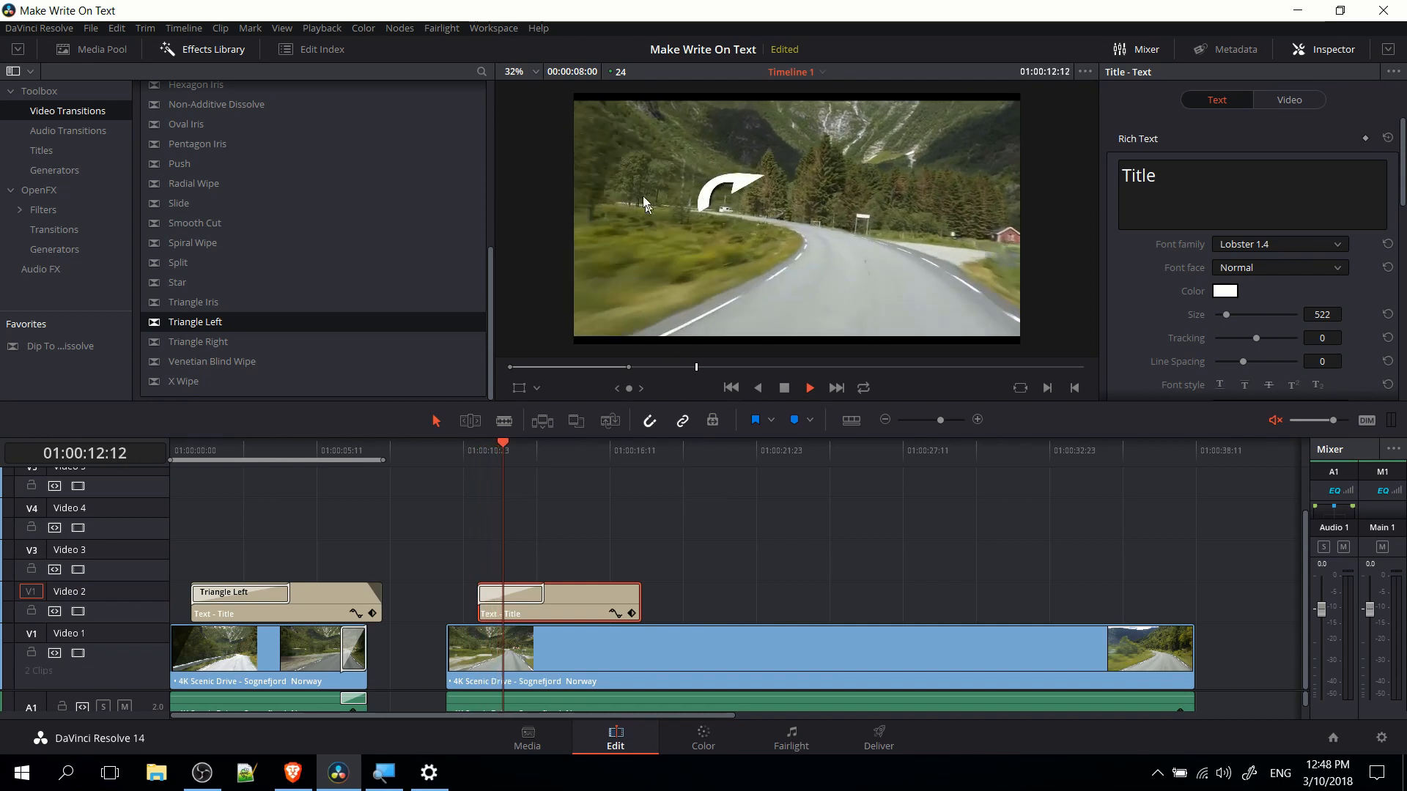
pyautogui.press('space')
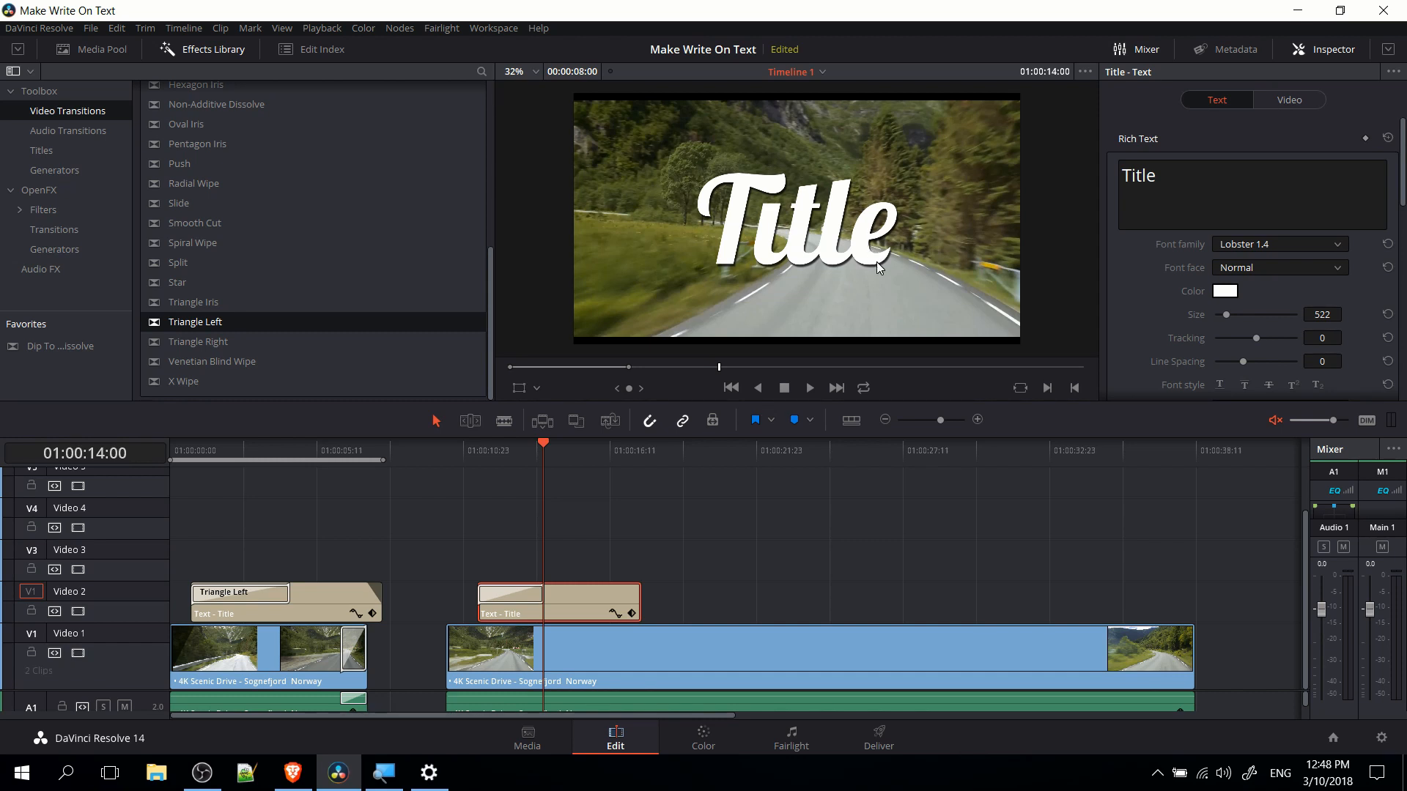
pyautogui.press('space')
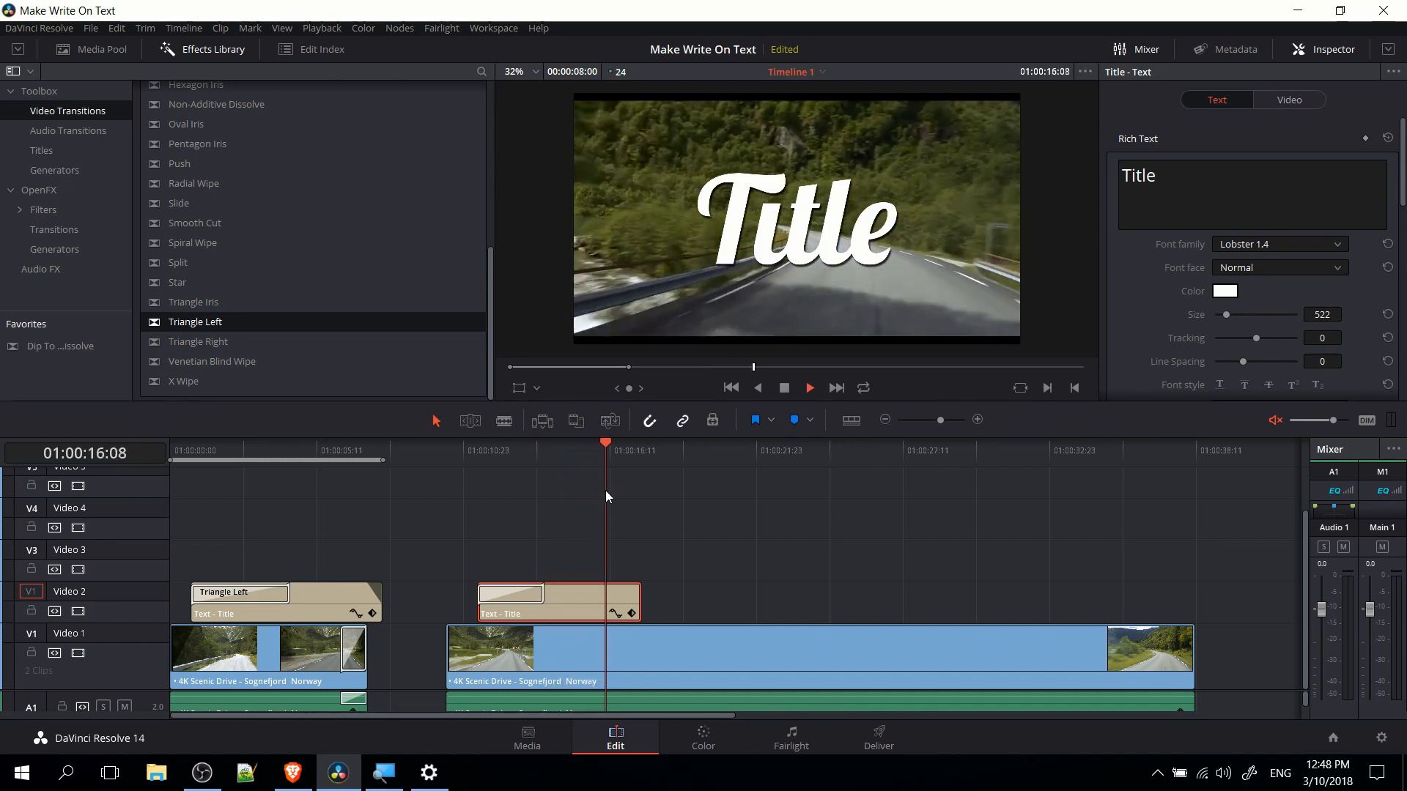
pyautogui.moveTo(636, 449)
pyautogui.mouseDown()
pyautogui.moveTo(617, 449)
pyautogui.moveTo(635, 455)
pyautogui.mouseUp()
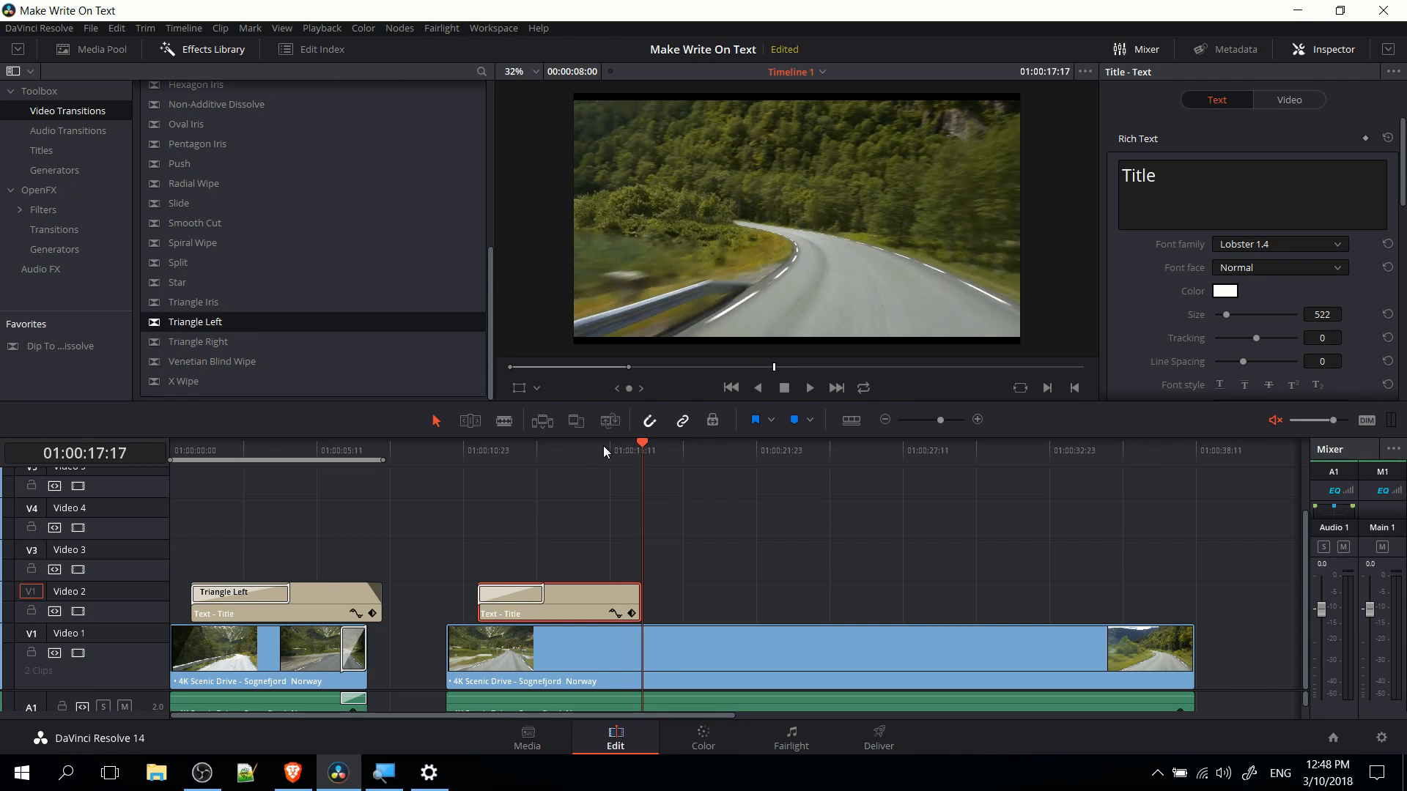
pyautogui.click(617, 449)
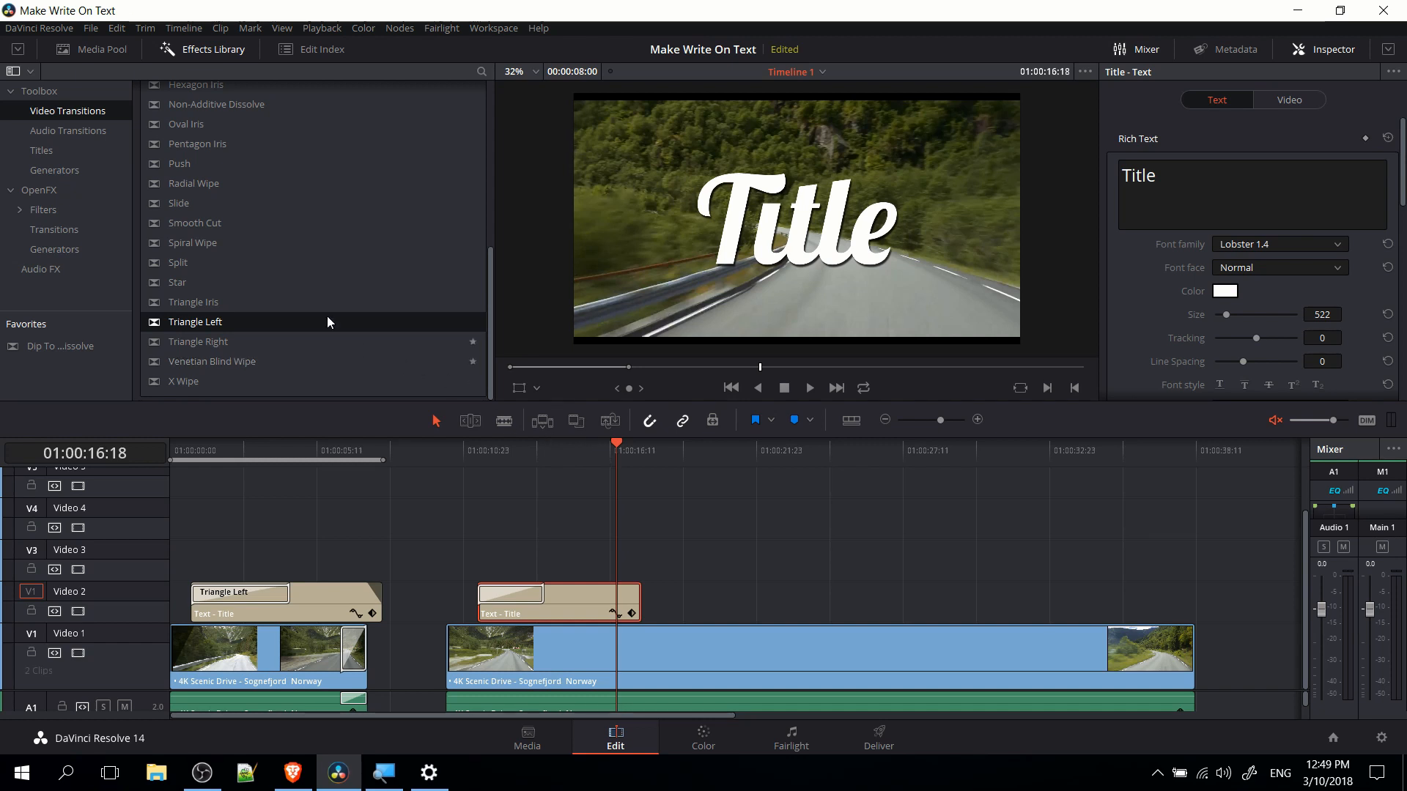
# Play back the end of the first title from 01:00:06:10 to review how it fades out.
pyautogui.scroll(6, 275, 239)
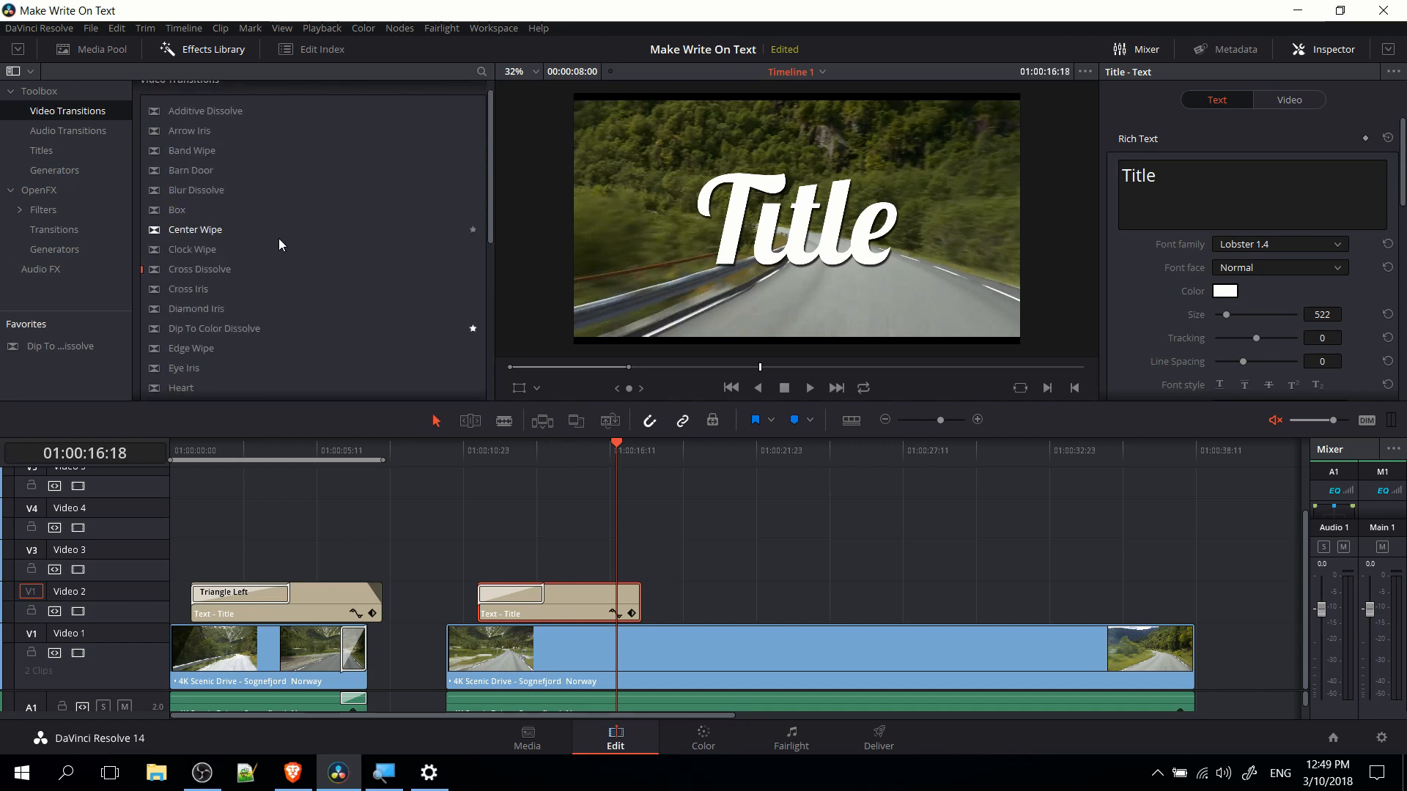
pyautogui.scroll(-6, 278, 239)
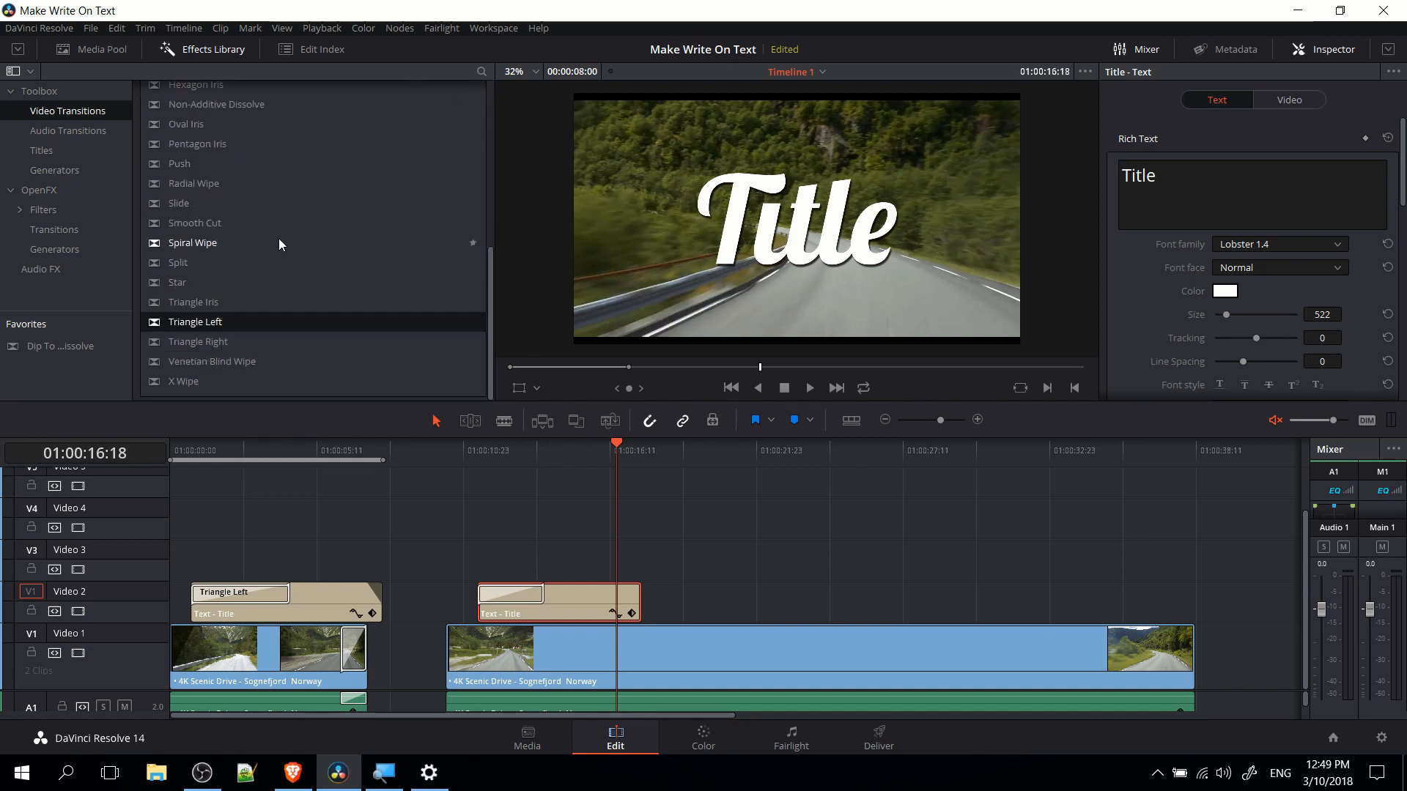
pyautogui.moveTo(358, 449); pyautogui.dragTo(343, 454)
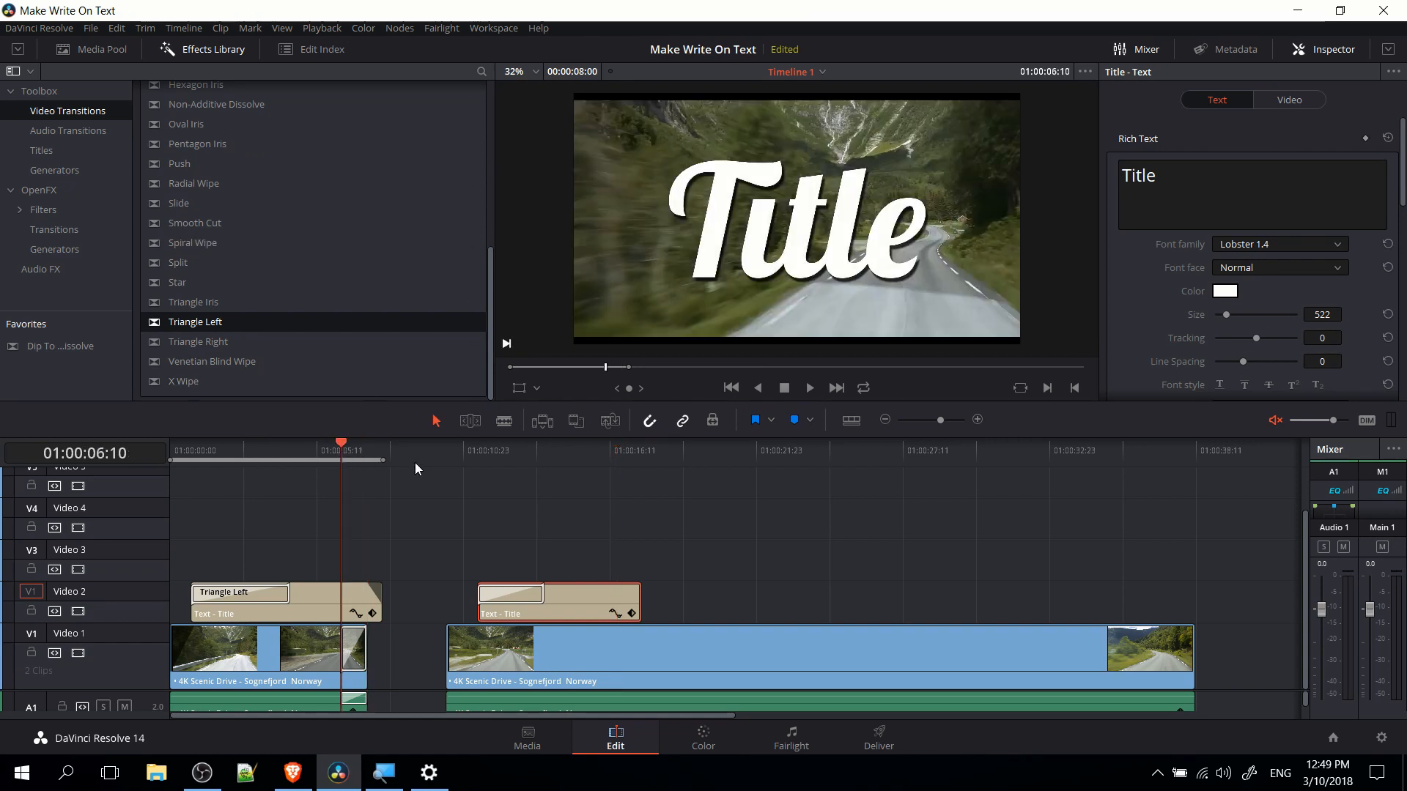
pyautogui.press('space')
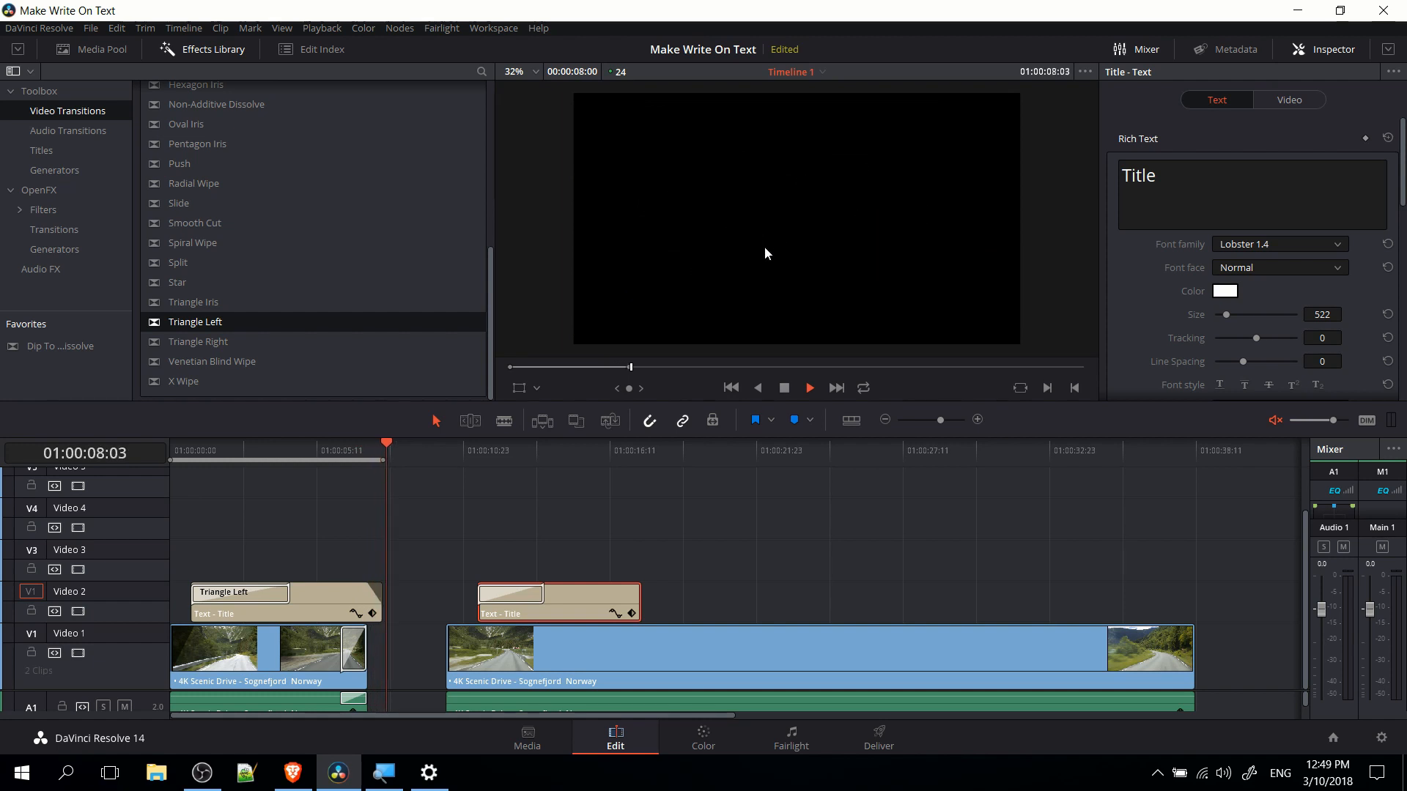
pyautogui.press('space')
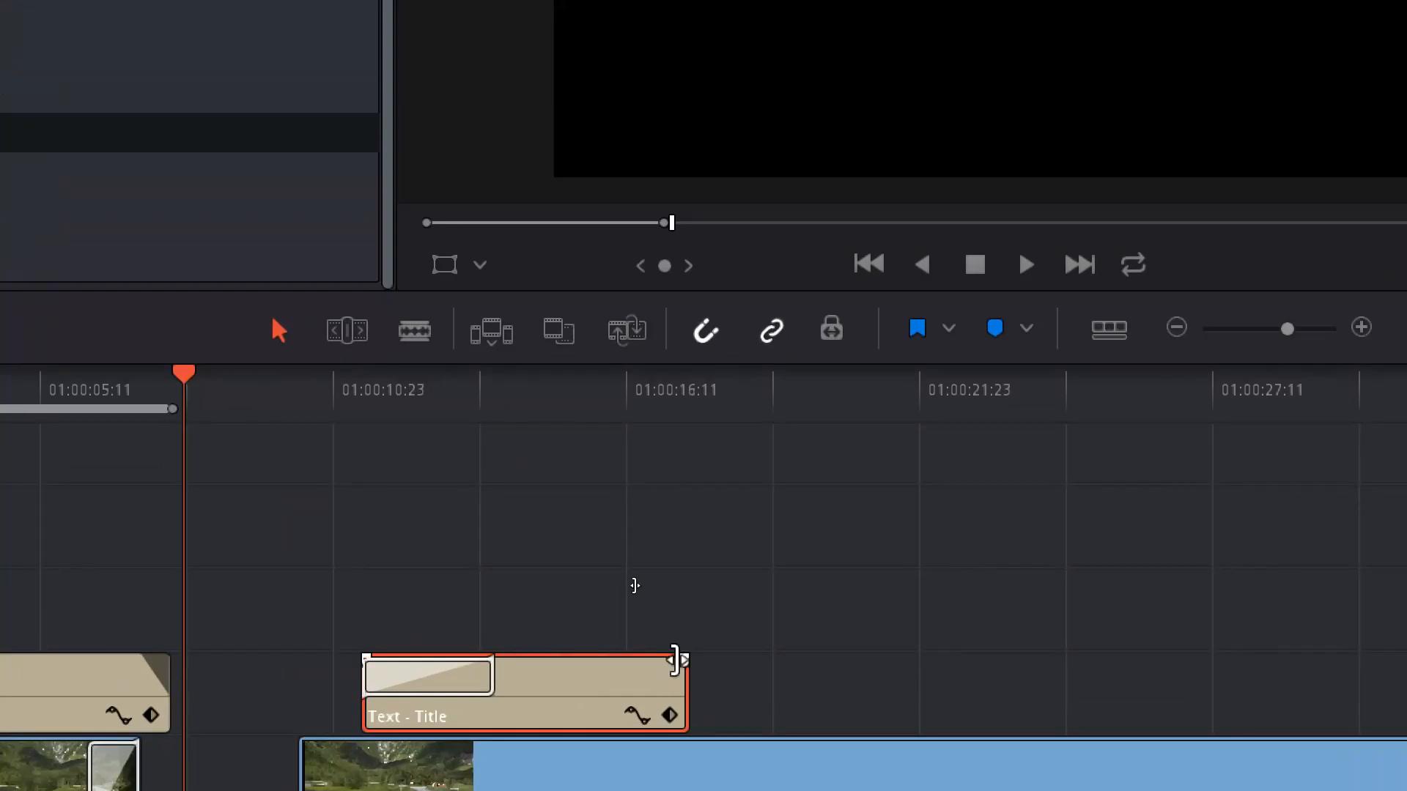
# Add a short fade-out to the end of the new title clip and play back the result.
pyautogui.click(576, 400)
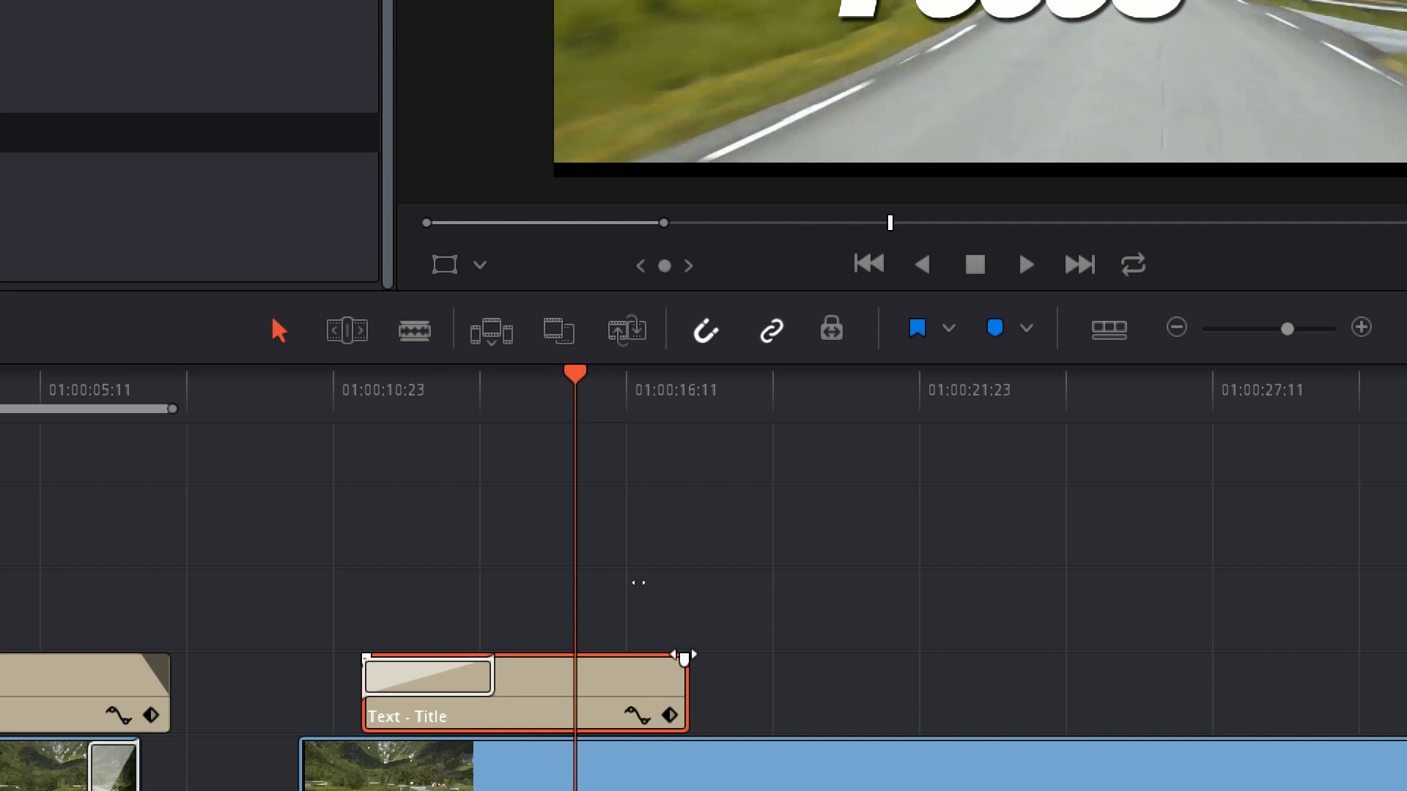
pyautogui.moveTo(684, 659); pyautogui.dragTo(643, 662)
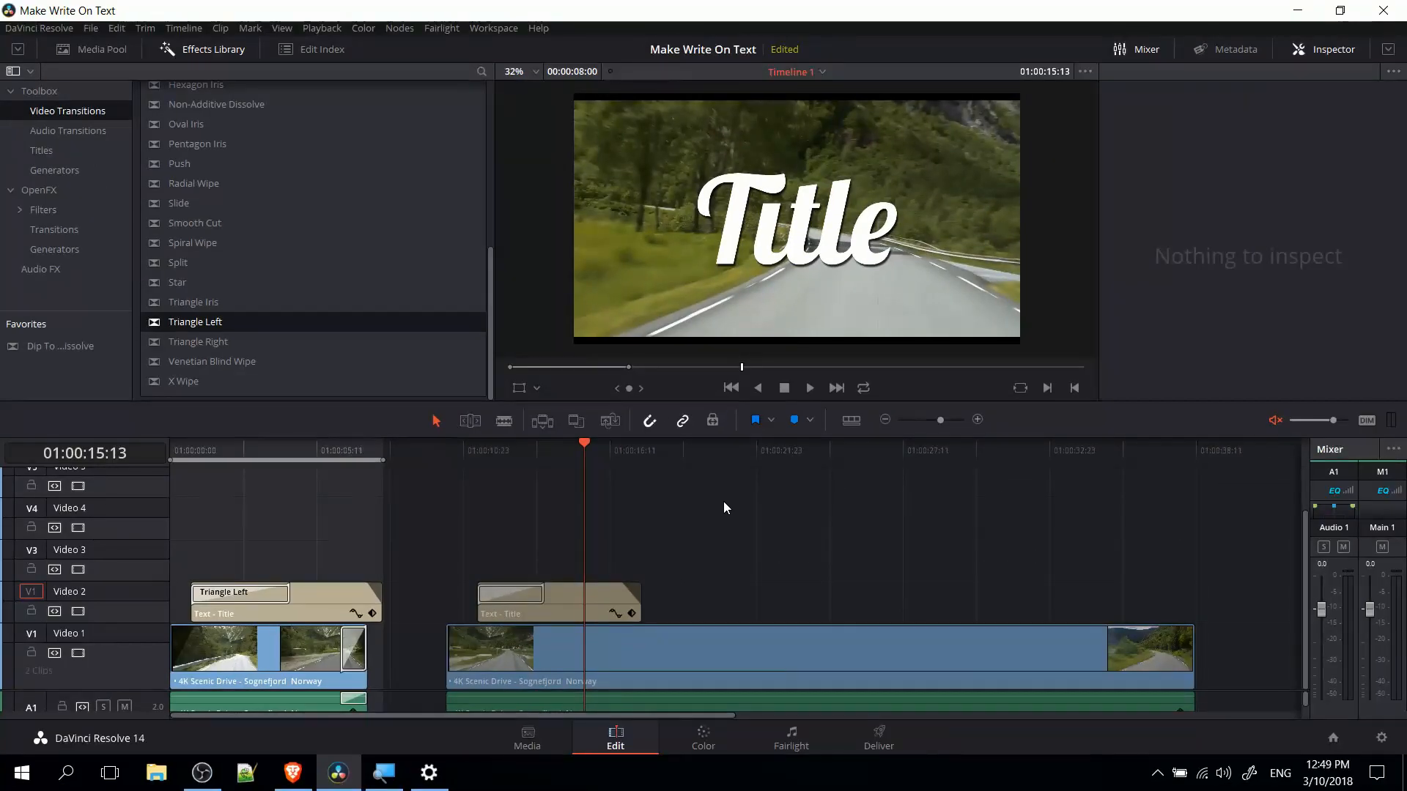
pyautogui.press('space')
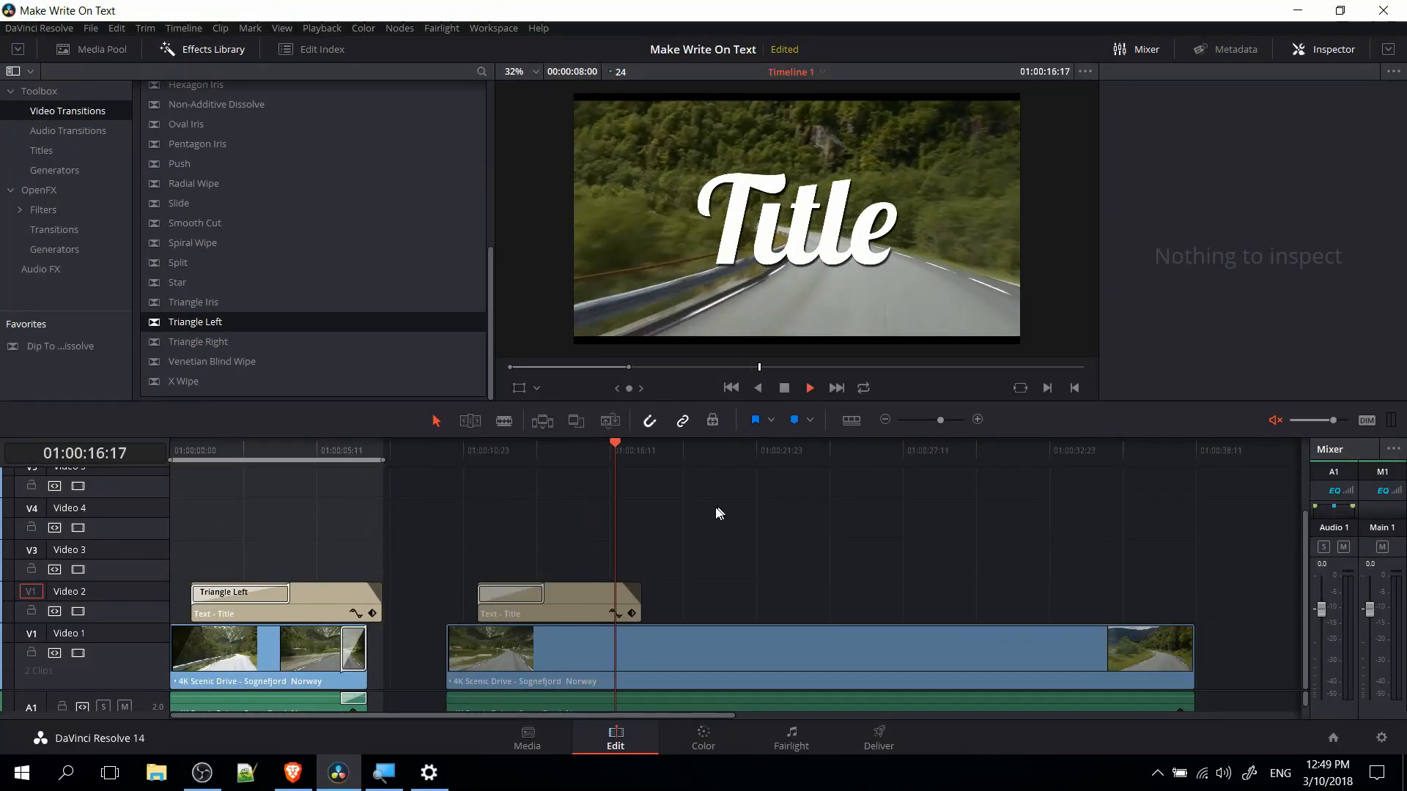
pyautogui.press('space')
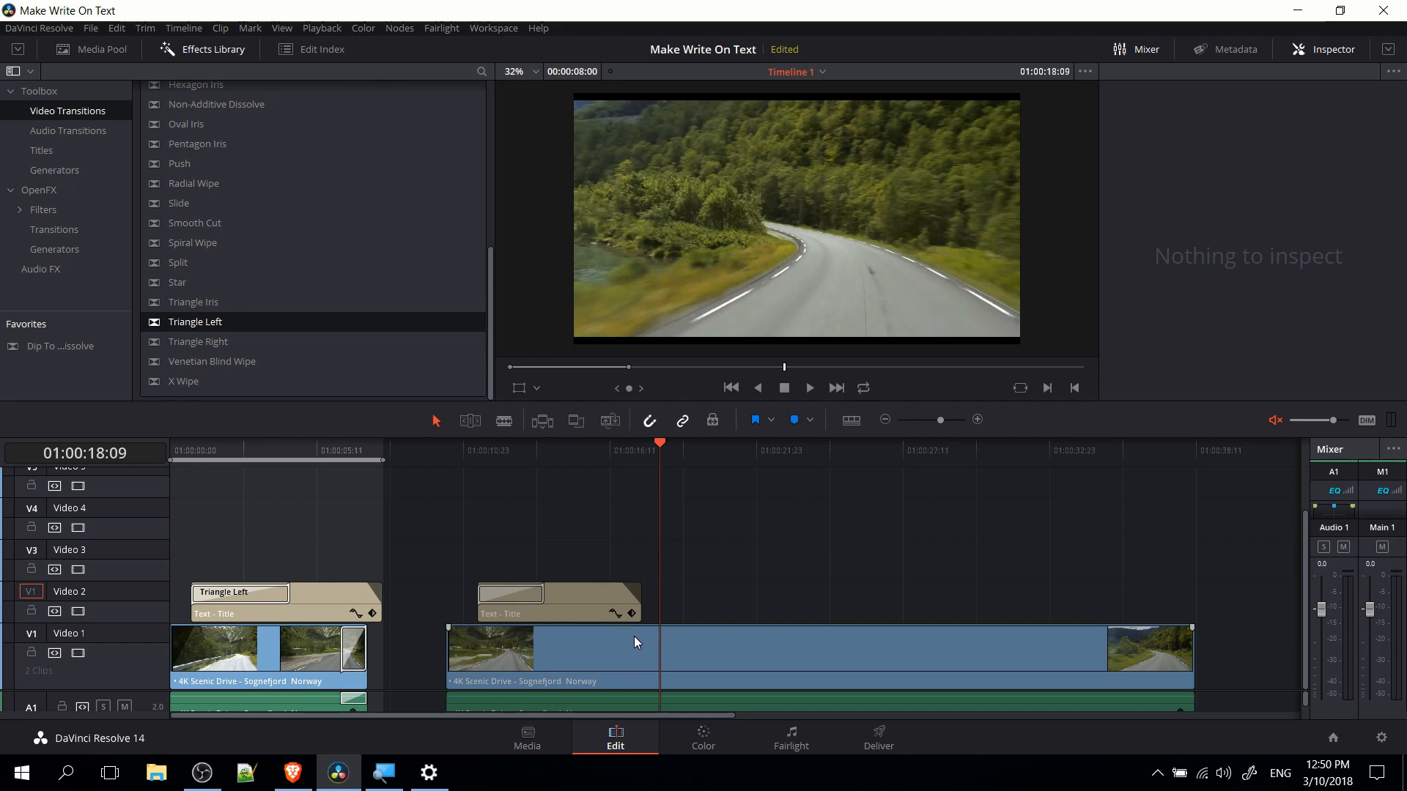
# Split the second scenic drive clip at 01:00:18:09 and shorten the remaining part so it directly follows the cut.
pyautogui.hotkey('ctrl', 'b')
pyautogui.moveTo(666, 642); pyautogui.dragTo(741, 648)
# Add a Blur Dissolve transition at the cut between the two adjoining scenic drive clips and play it back from 01:00:17:17.
pyautogui.moveTo(657, 445)
pyautogui.mouseDown()
pyautogui.moveTo(691, 444)
pyautogui.moveTo(640, 449)
pyautogui.mouseUp()
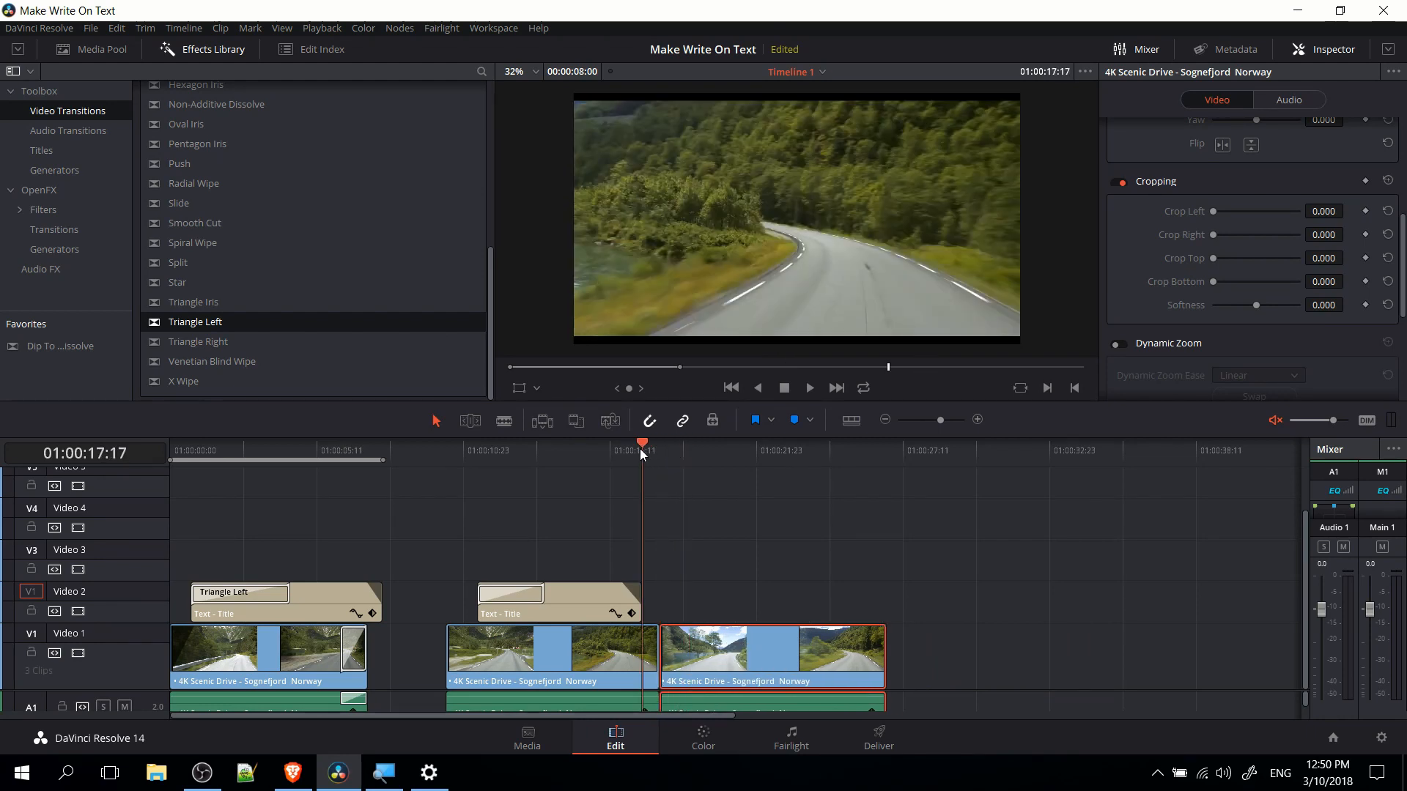
pyautogui.scroll(4, 182, 209)
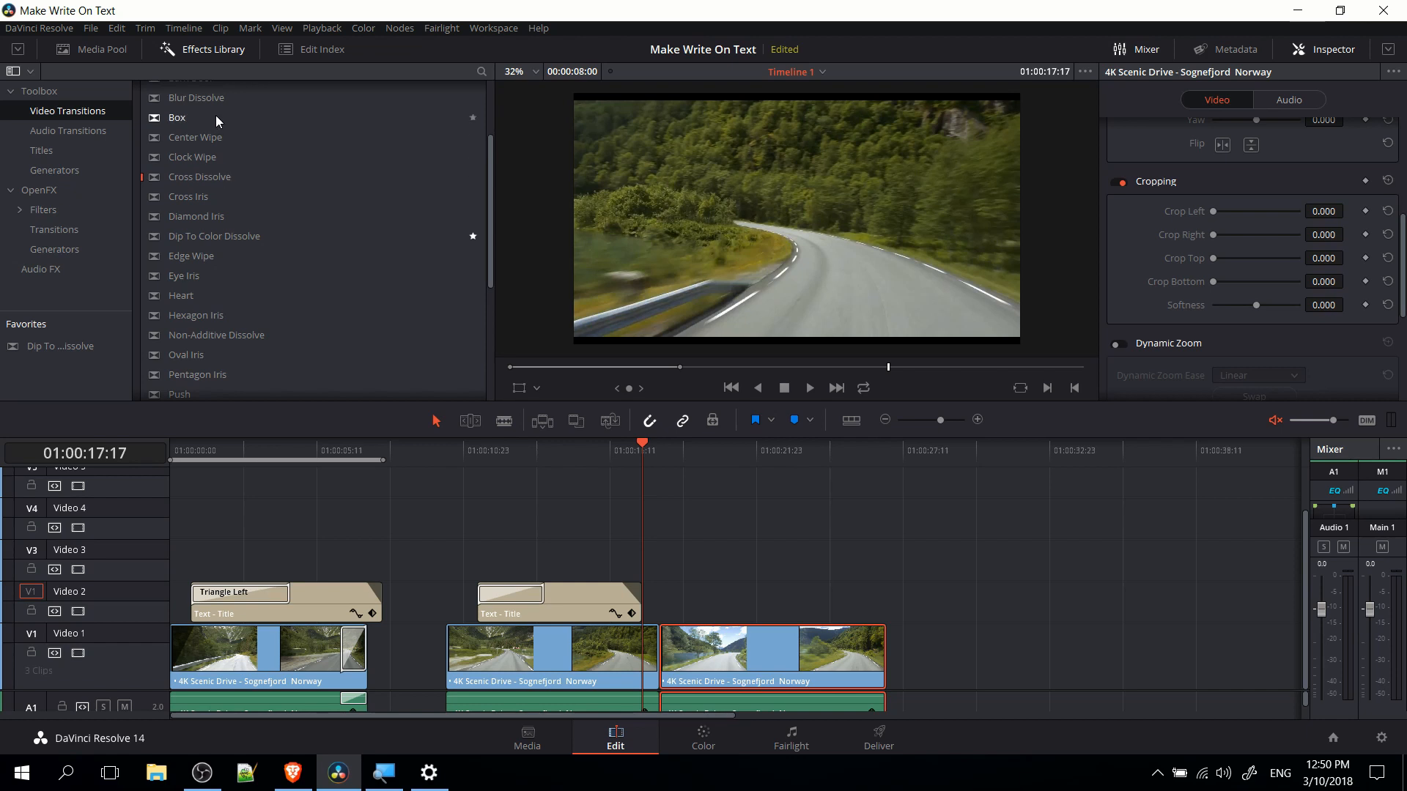
pyautogui.scroll(1, 212, 125)
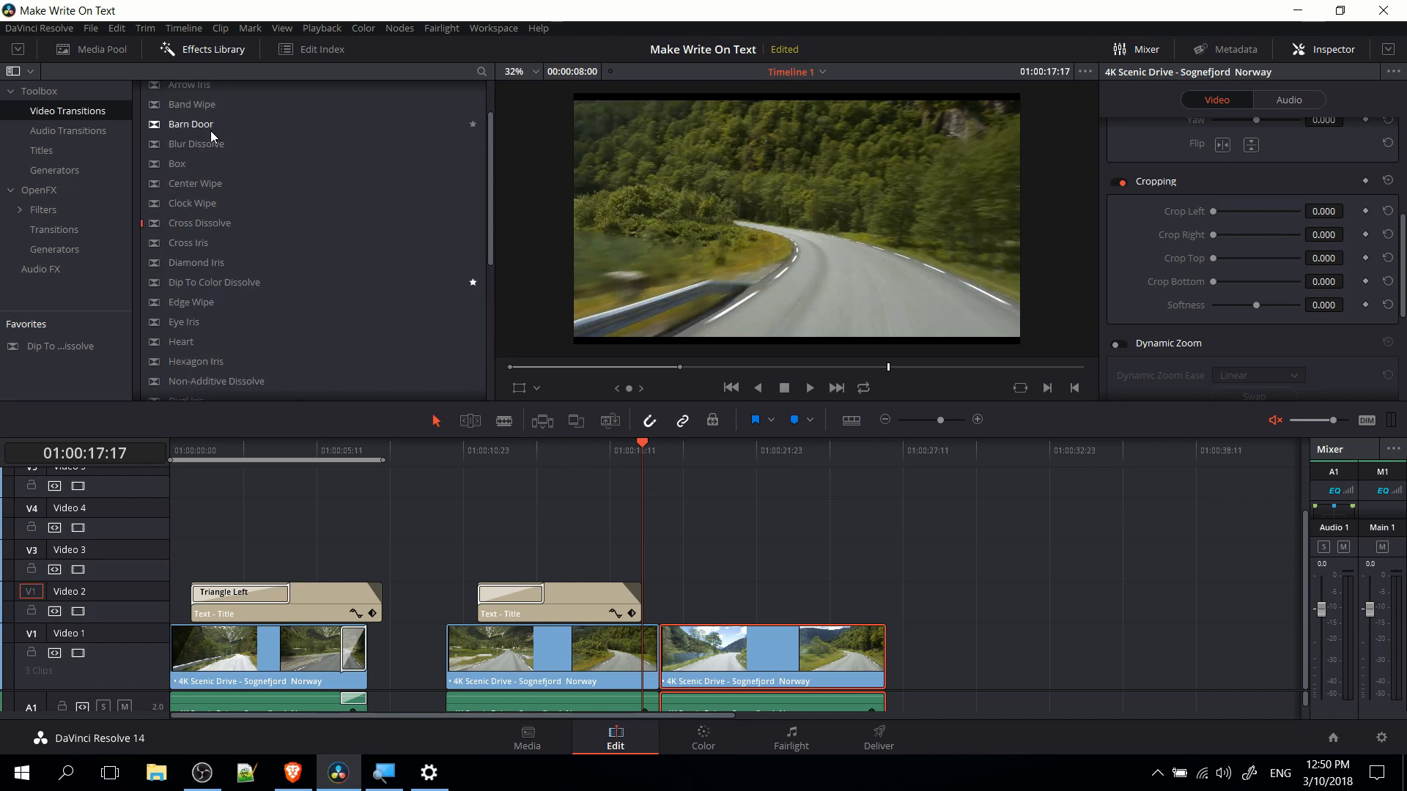
pyautogui.moveTo(197, 143); pyautogui.dragTo(653, 636)
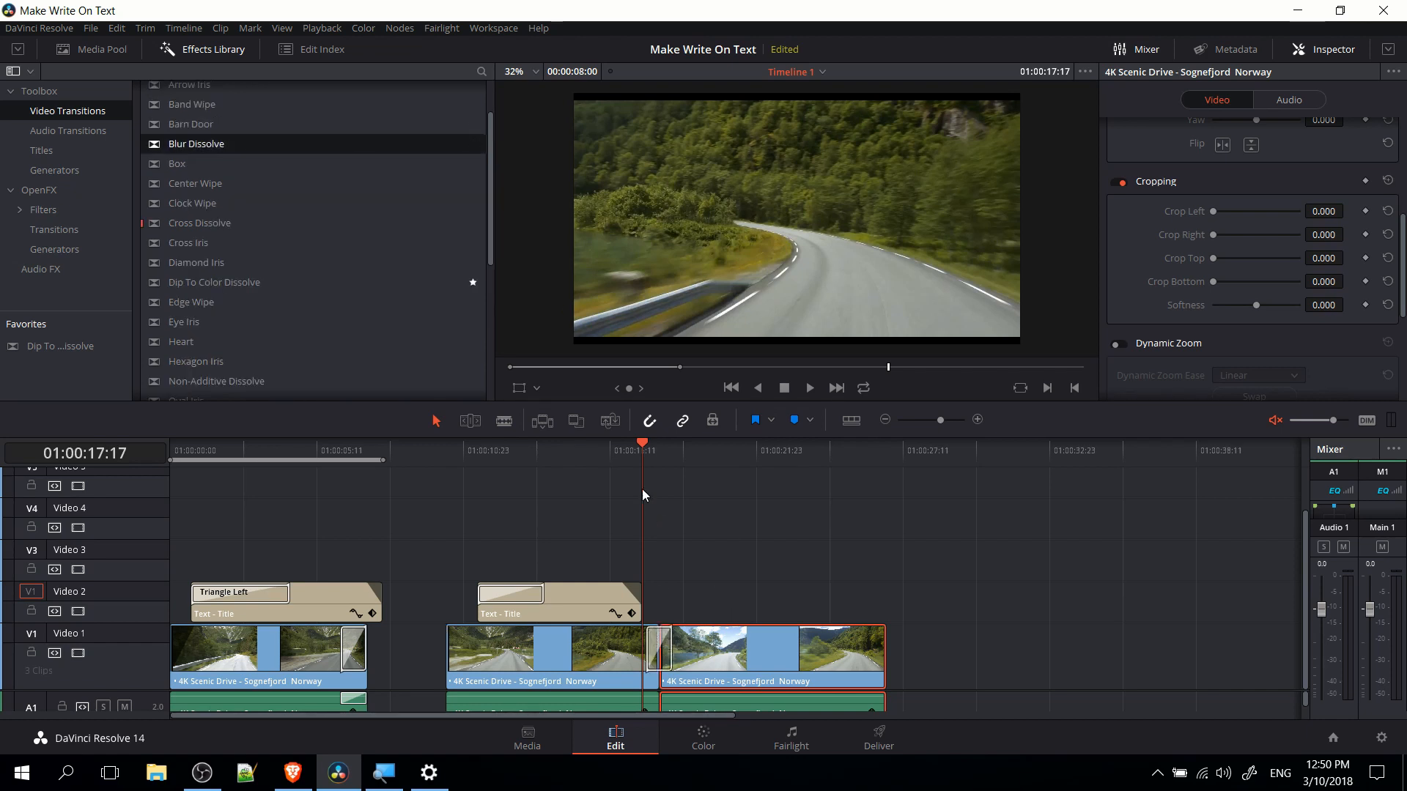
pyautogui.press('space')
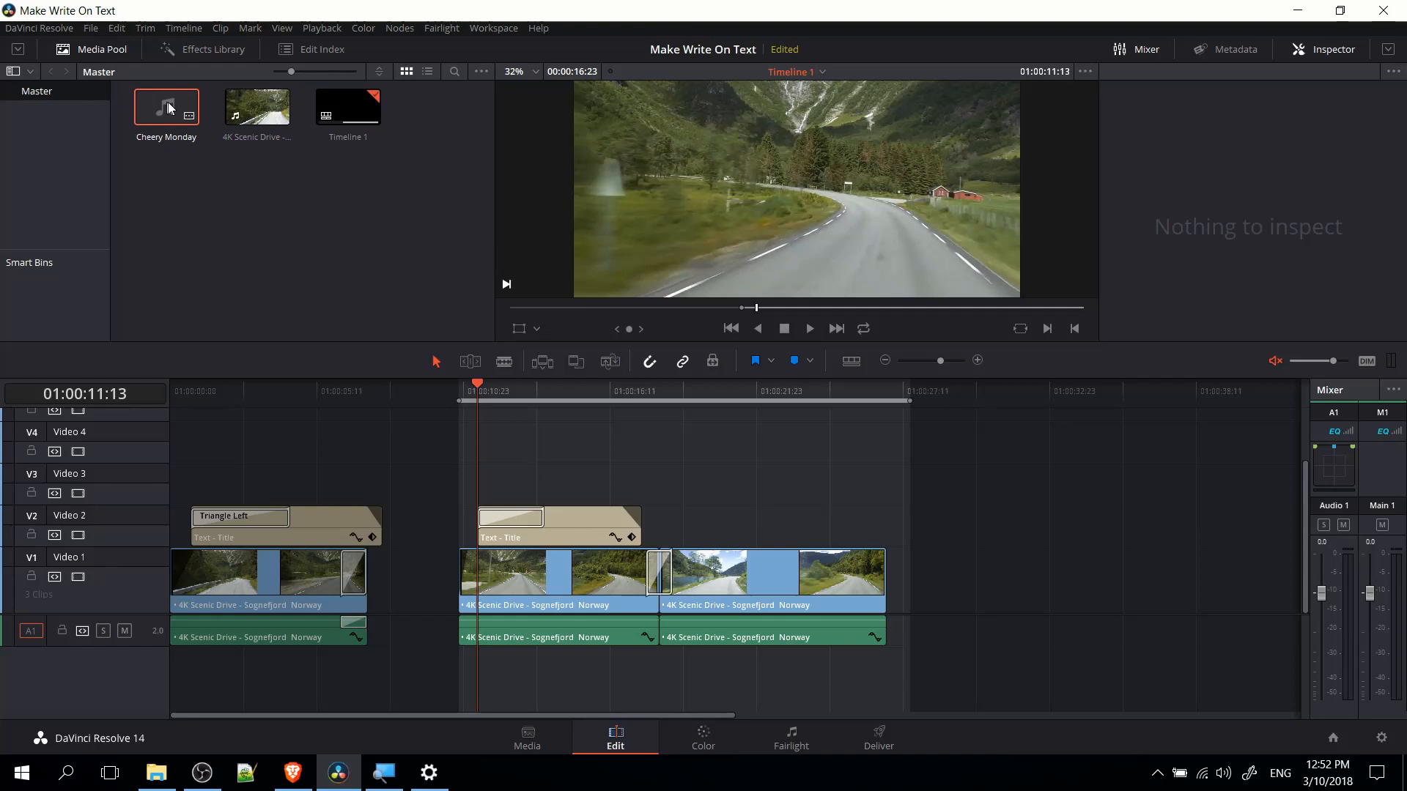
# Place the Cheery Monday music on the Audio 2 track, aligned with the start of the second title's driving footage.
pyautogui.moveTo(166, 107); pyautogui.dragTo(463, 664)
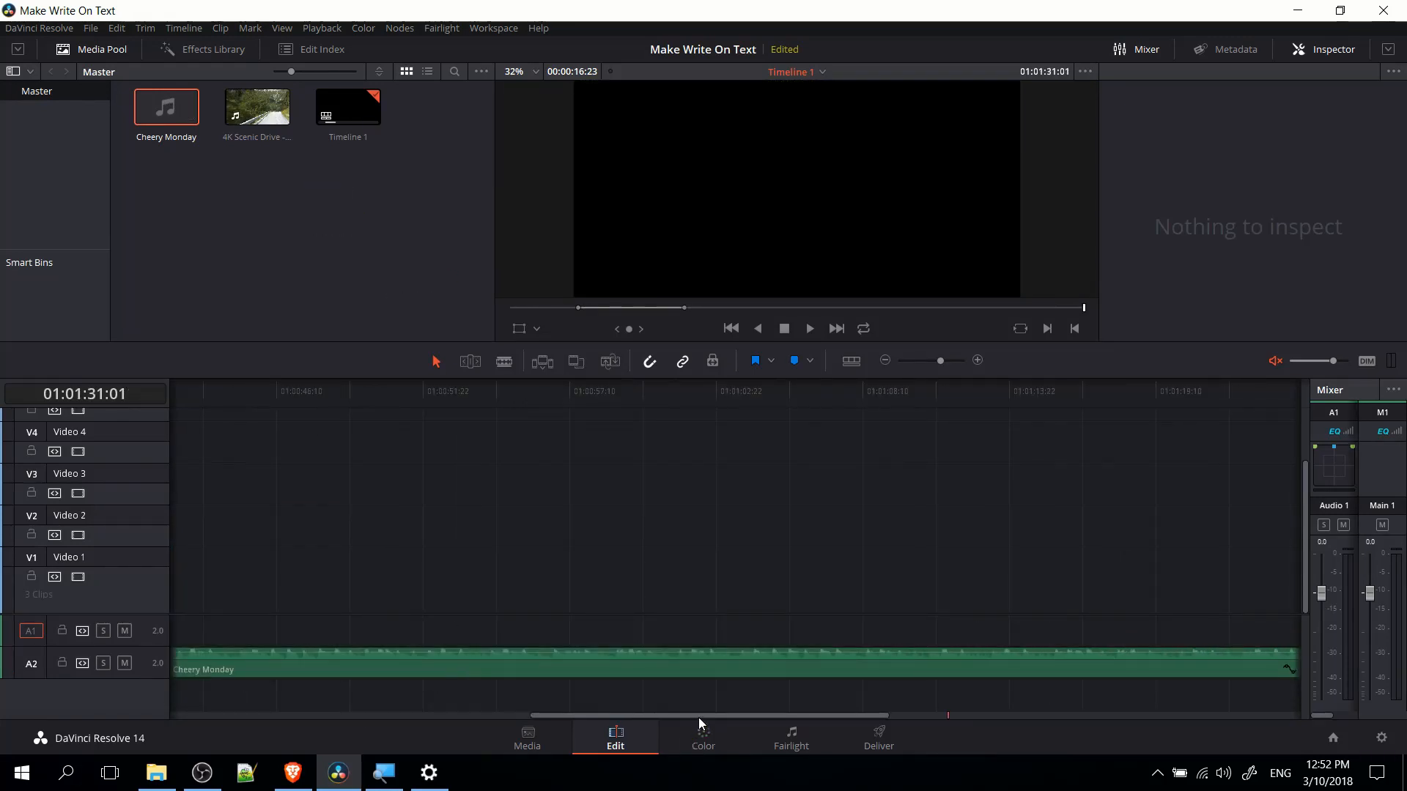
pyautogui.moveTo(698, 718); pyautogui.dragTo(377, 718)
pyautogui.click(353, 389)
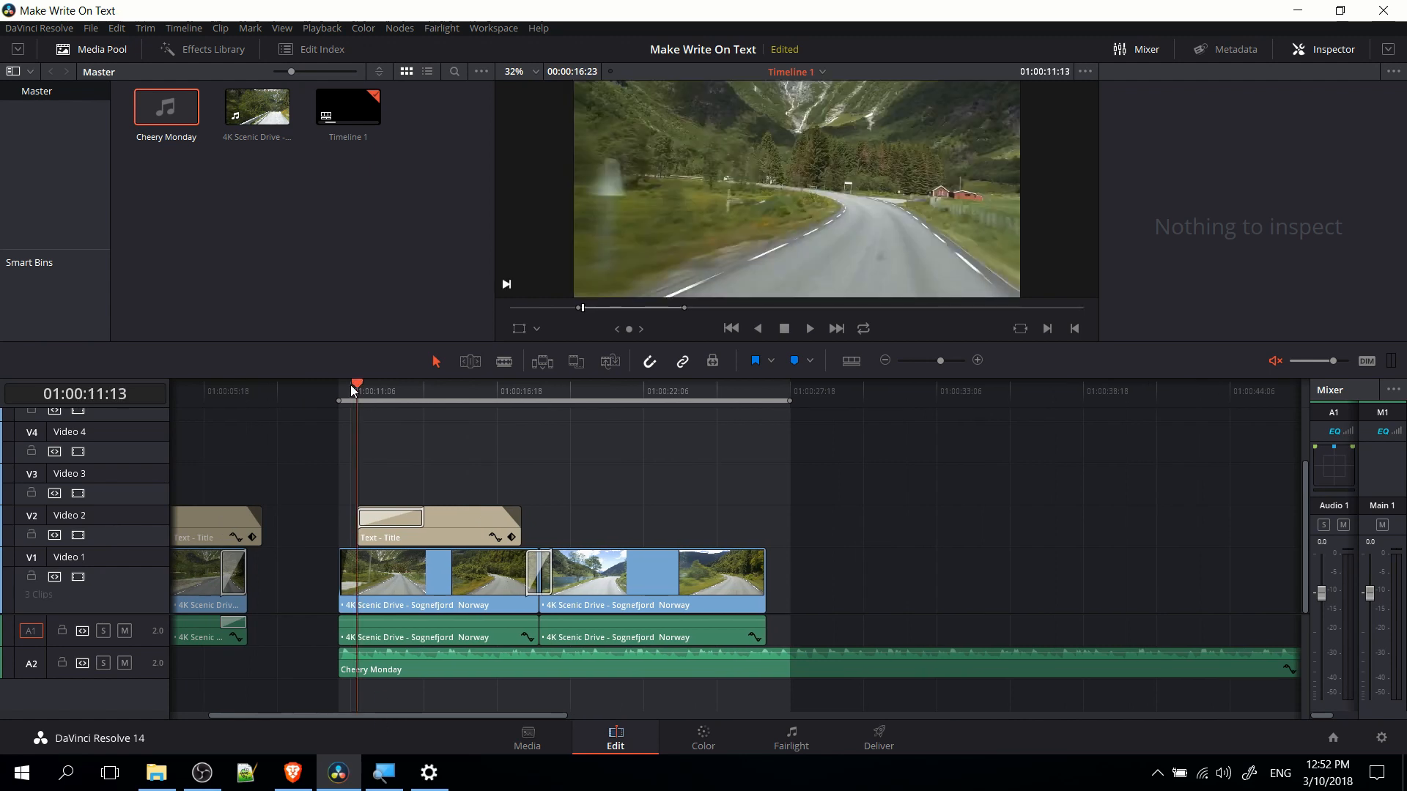
# Split the Cheery Monday music at 01:00:18:21 and delete the part after the cut.
pyautogui.click(506, 362)
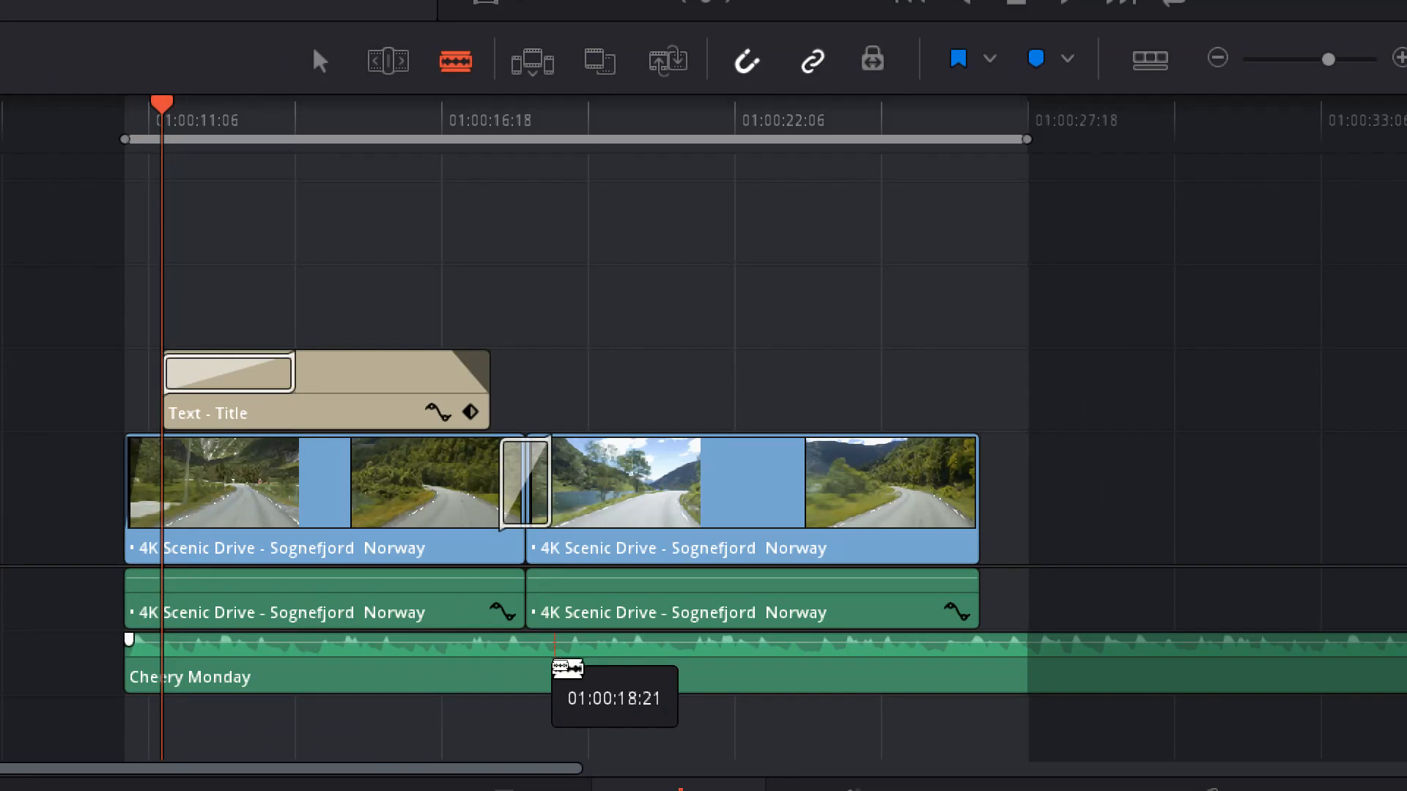
pyautogui.click(557, 663)
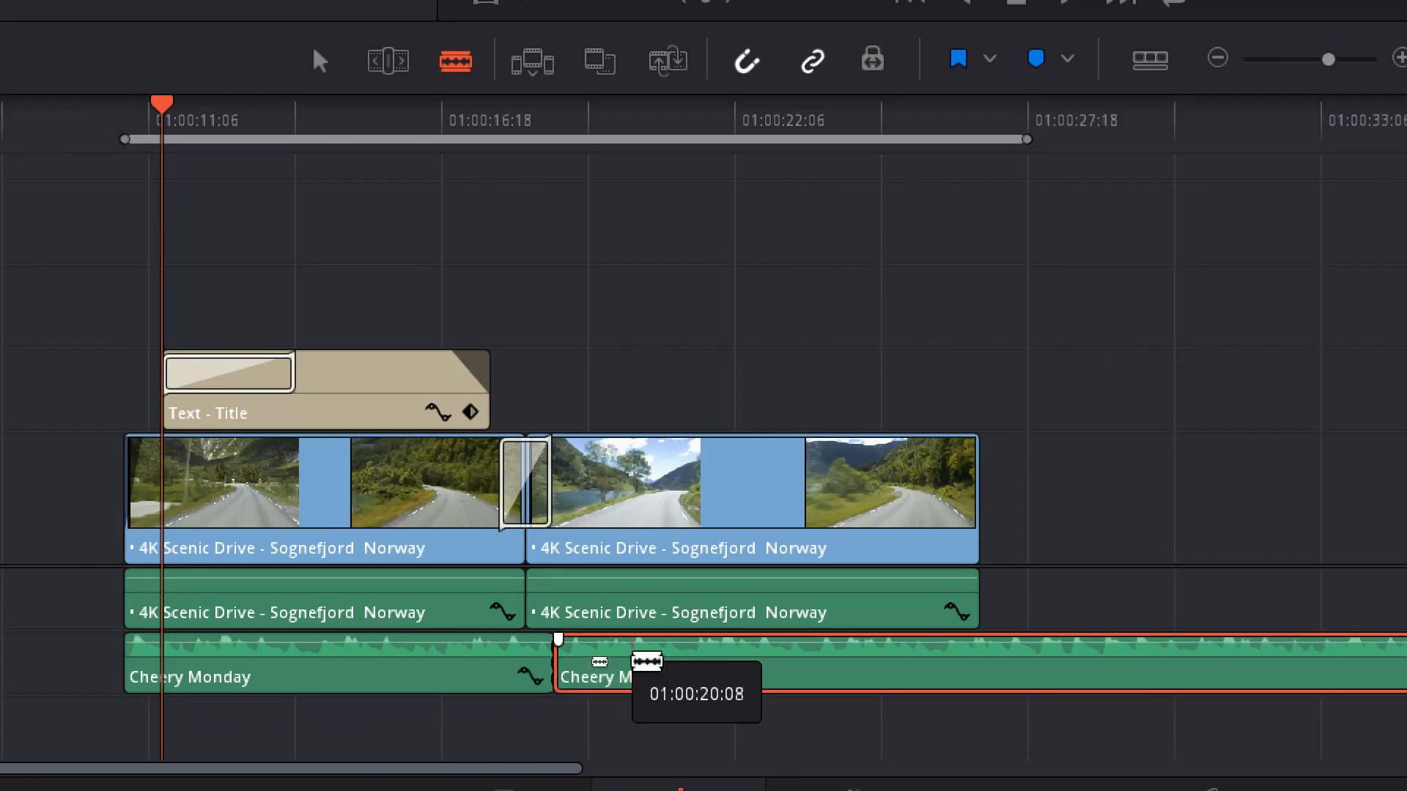
pyautogui.press('Delete')
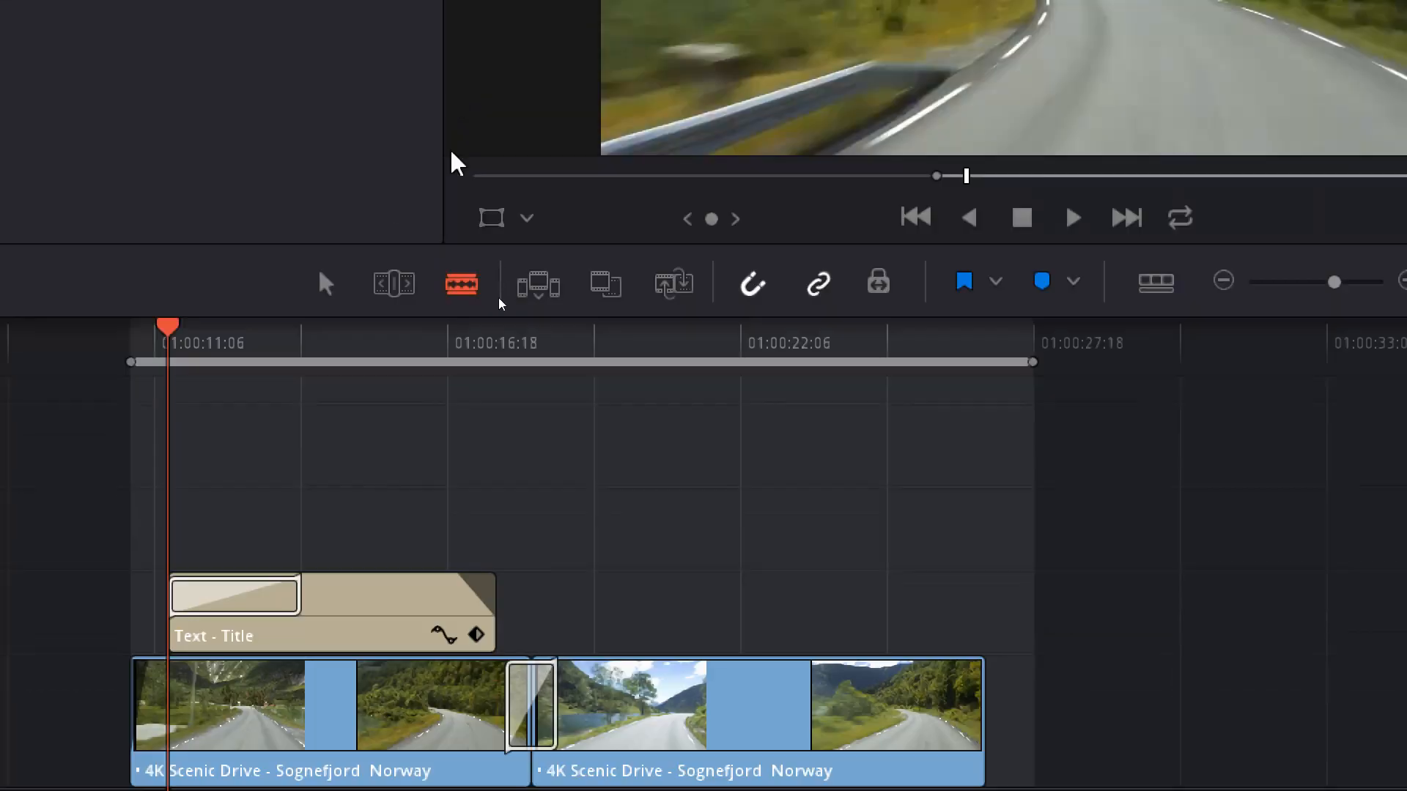
# Add a short fade-out to the end of the Cheery Monday clip and return the playhead to 01:00:10:20.
pyautogui.click(324, 283)
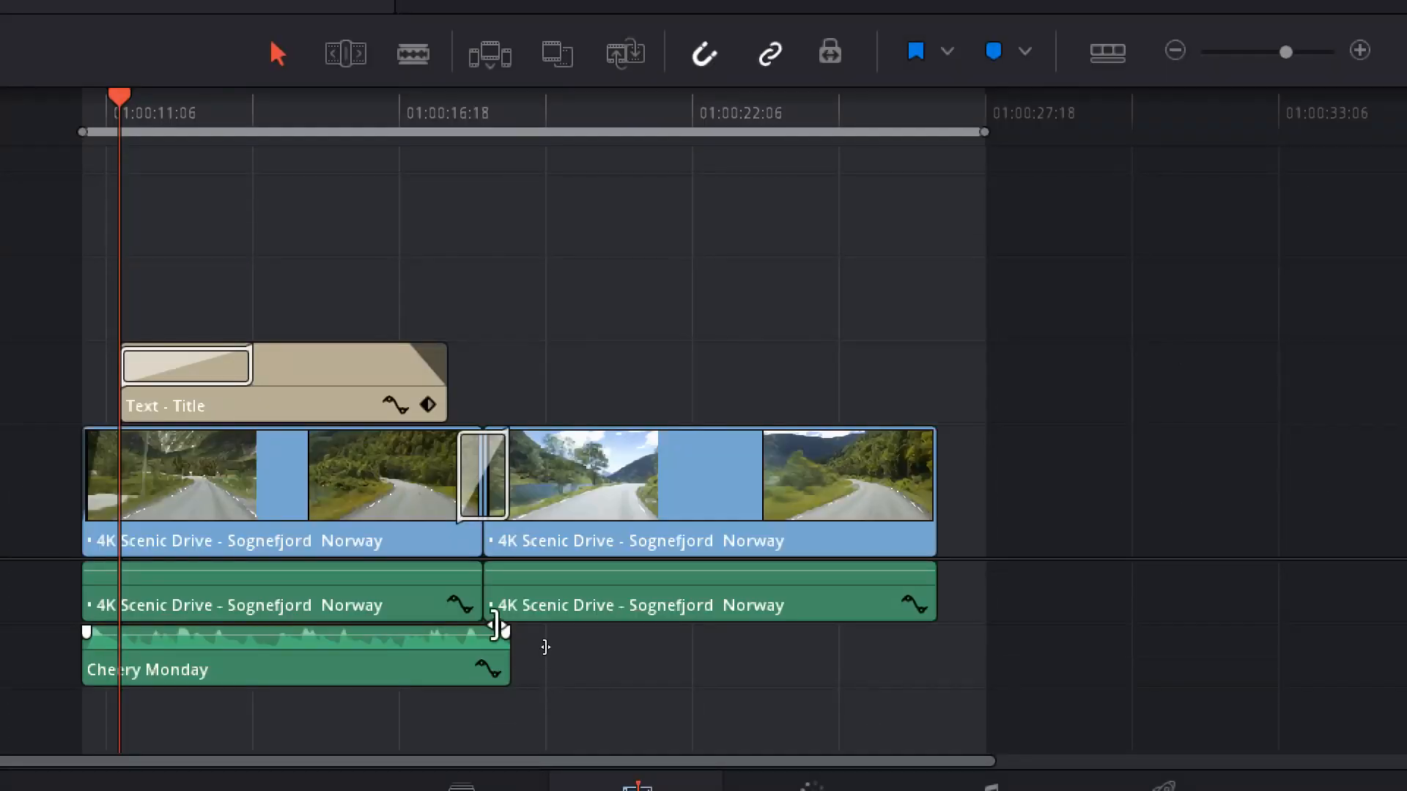
pyautogui.moveTo(551, 654)
pyautogui.mouseDown()
pyautogui.moveTo(521, 650)
pyautogui.moveTo(534, 653)
pyautogui.mouseUp()
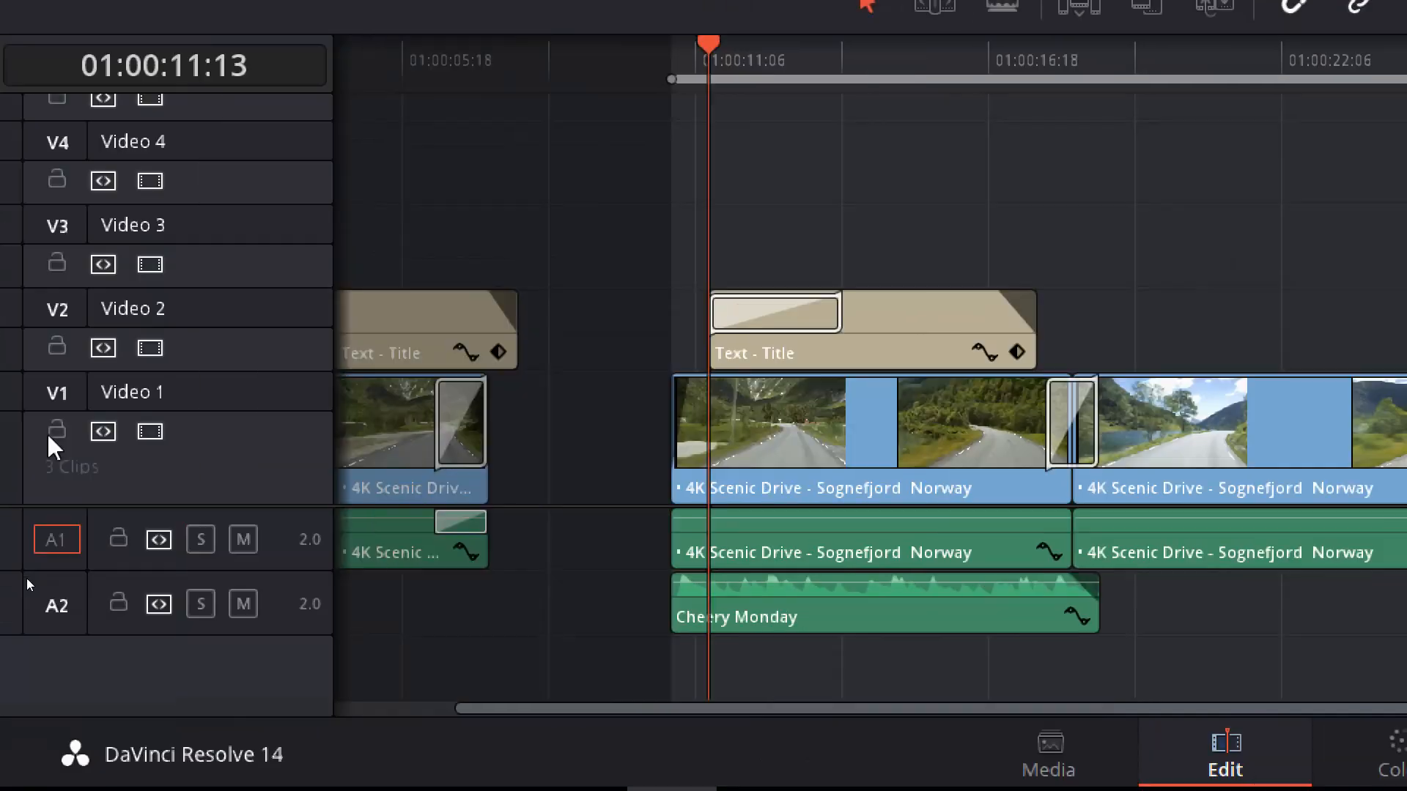
pyautogui.click(95, 100)
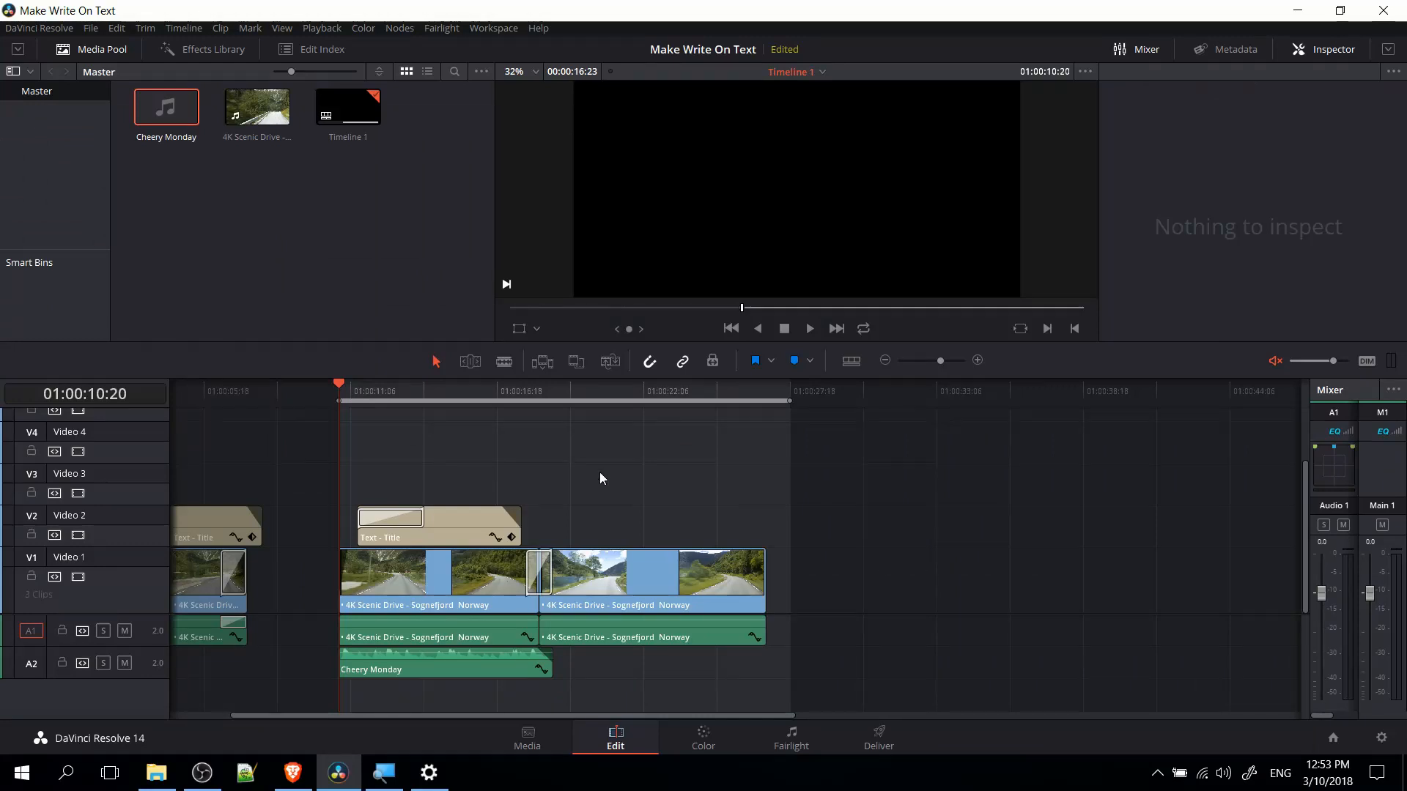